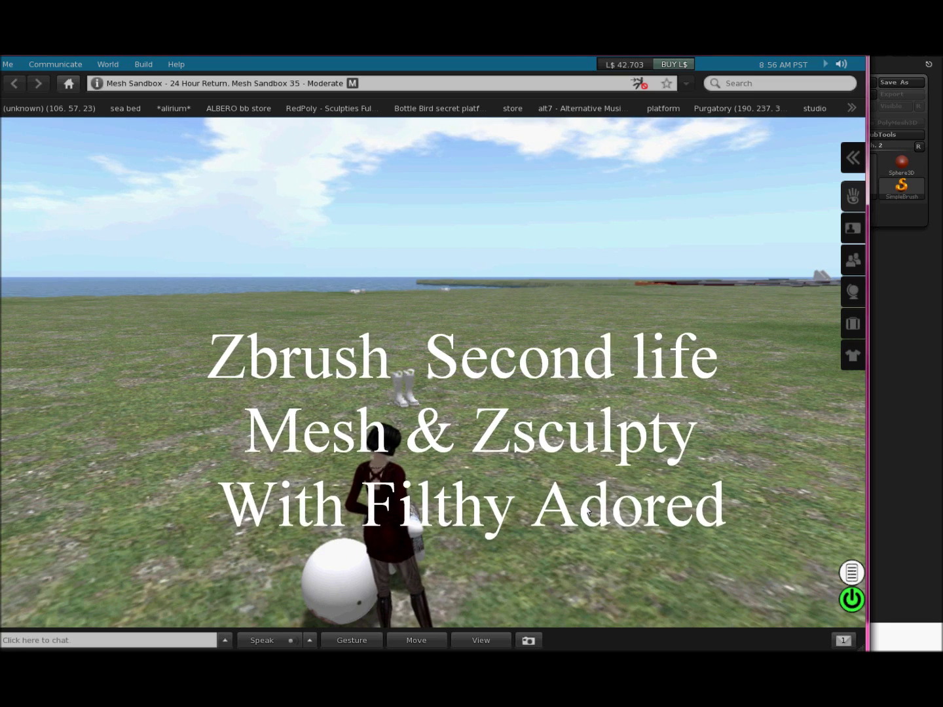
Step: Switch from the Second Life viewer to ZBrush and draw a Sphere3D on the canvas
key(alt+Left)
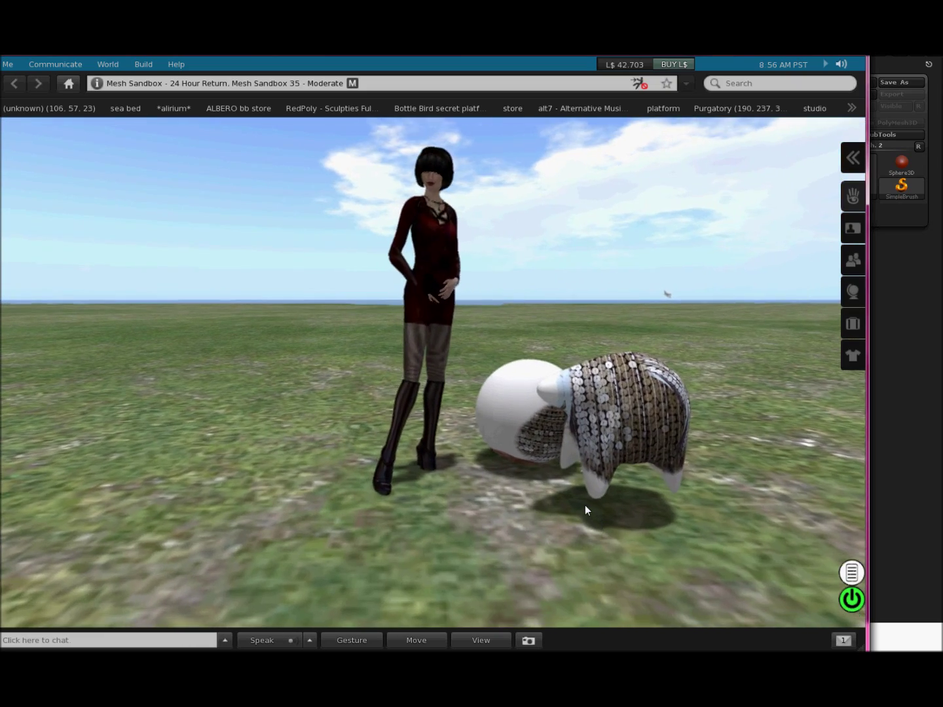
click(900, 300)
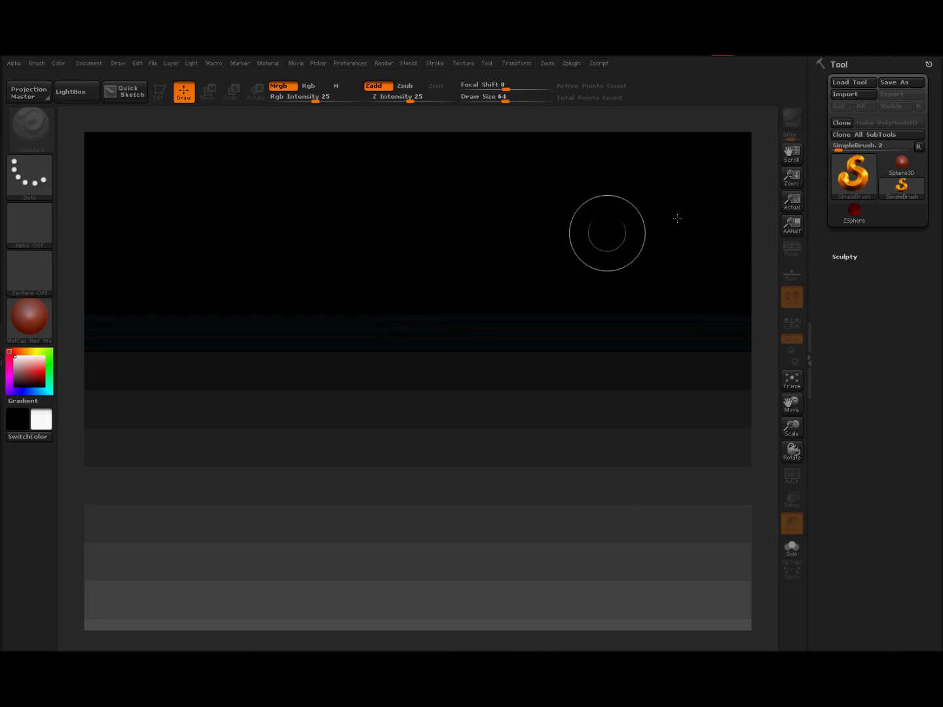
click(902, 164)
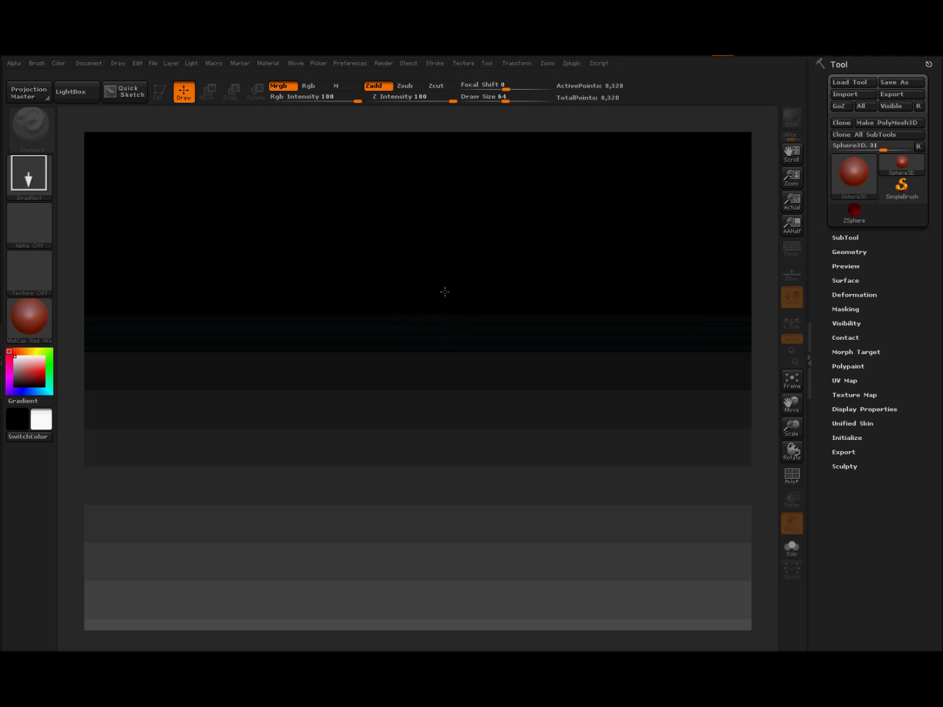
drag(442, 446, 453, 477)
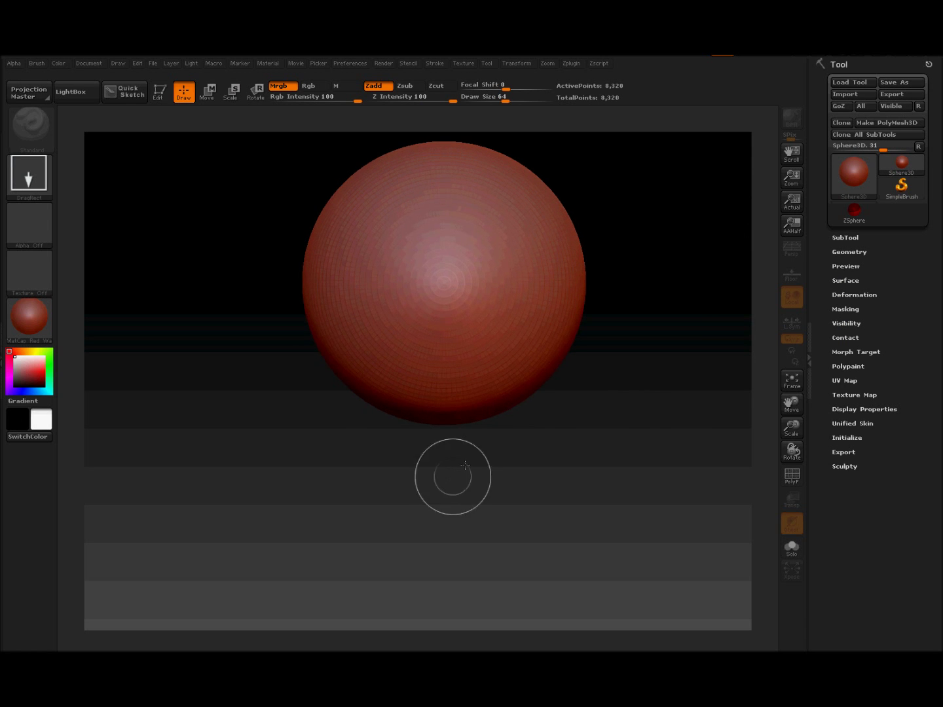
Step: Initialize the sphere with a horizontal subdivision count of 32 and a vertical subdivision count of 33
click(840, 438)
click(857, 475)
text(32)
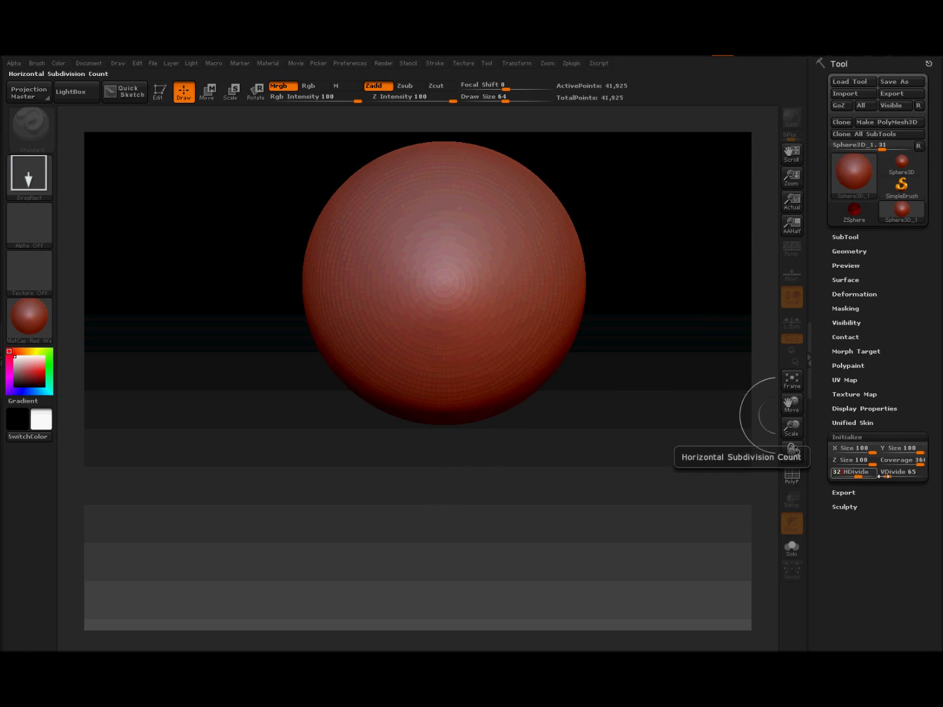
drag(887, 473, 887, 478)
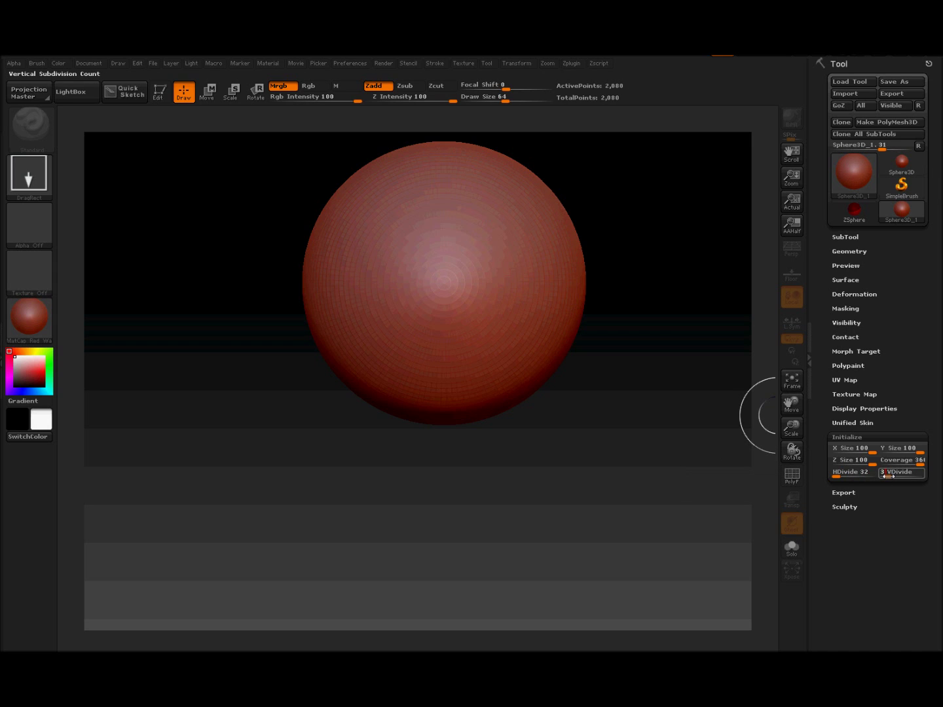
Step: Redraw the sphere on a cleared canvas with the polyframe shown and put it in Edit mode
click(794, 477)
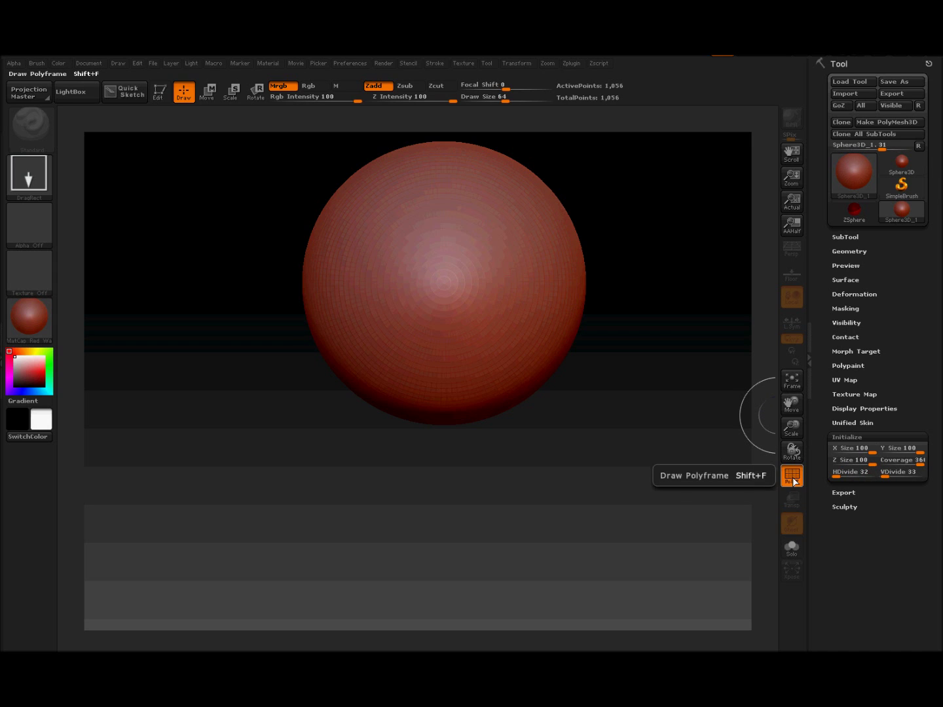
key(ctrl+n)
drag(439, 285, 445, 508)
key(t)
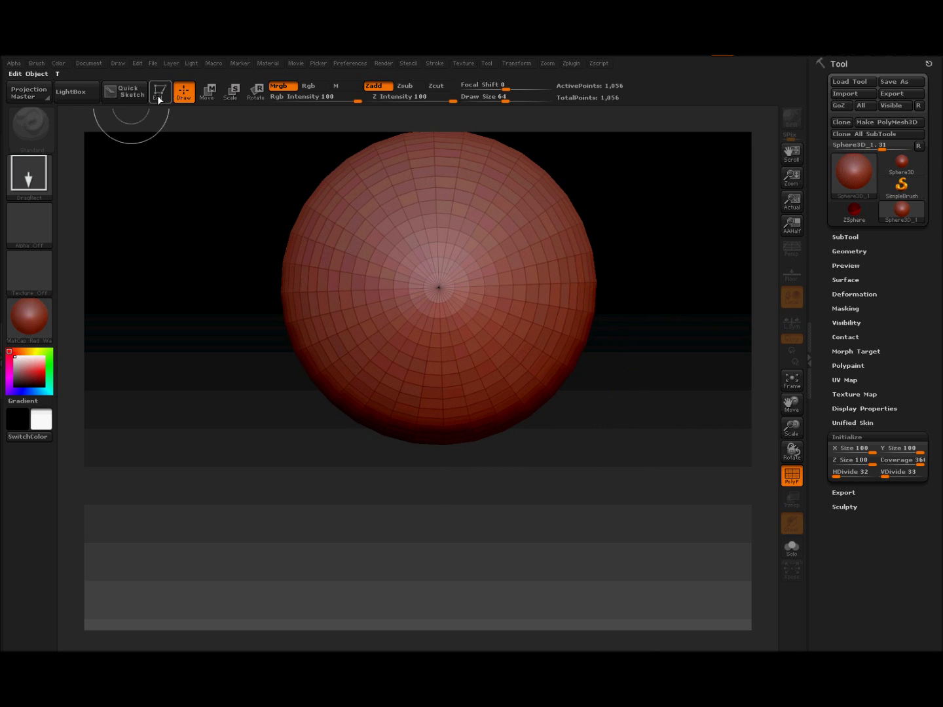
drag(670, 331, 752, 353)
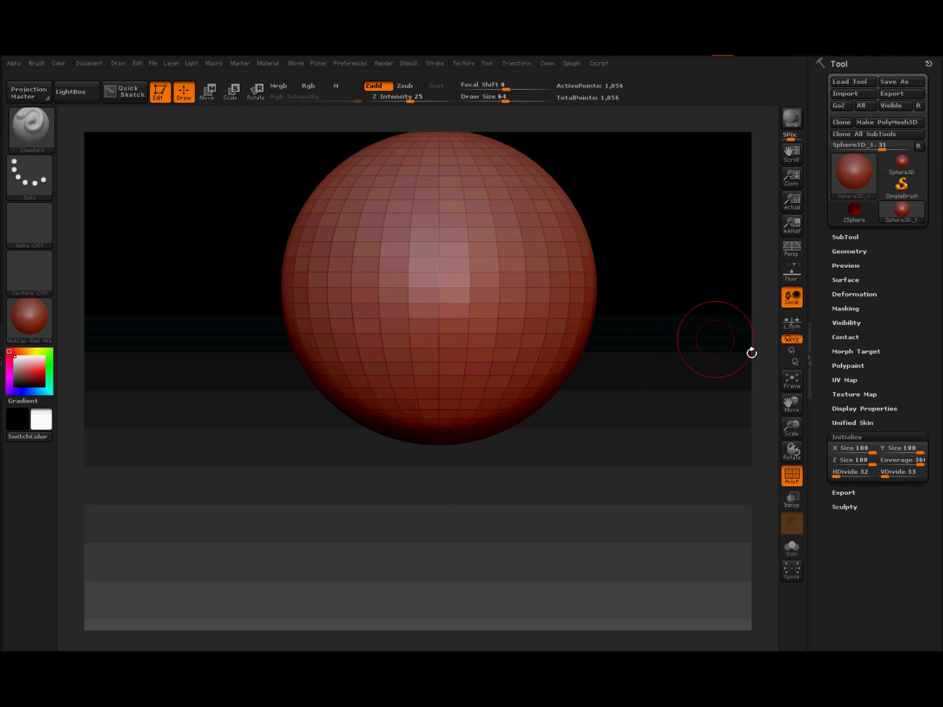
drag(793, 407, 784, 445)
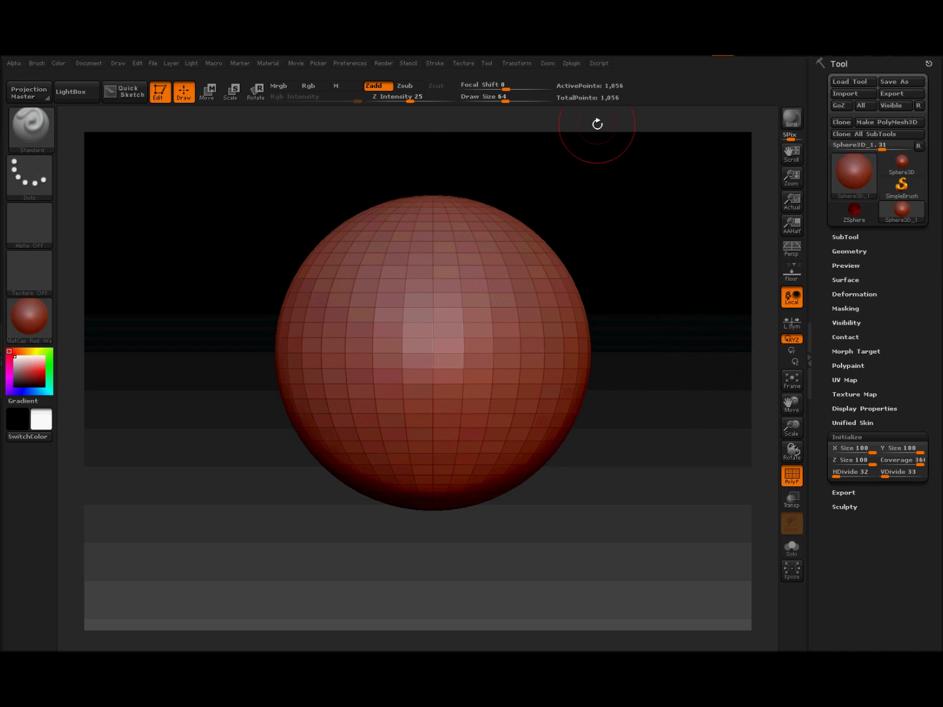
Step: Convert the sphere into a sculpty PolyMesh 3D with the ZSculpty Tools plugin
click(568, 64)
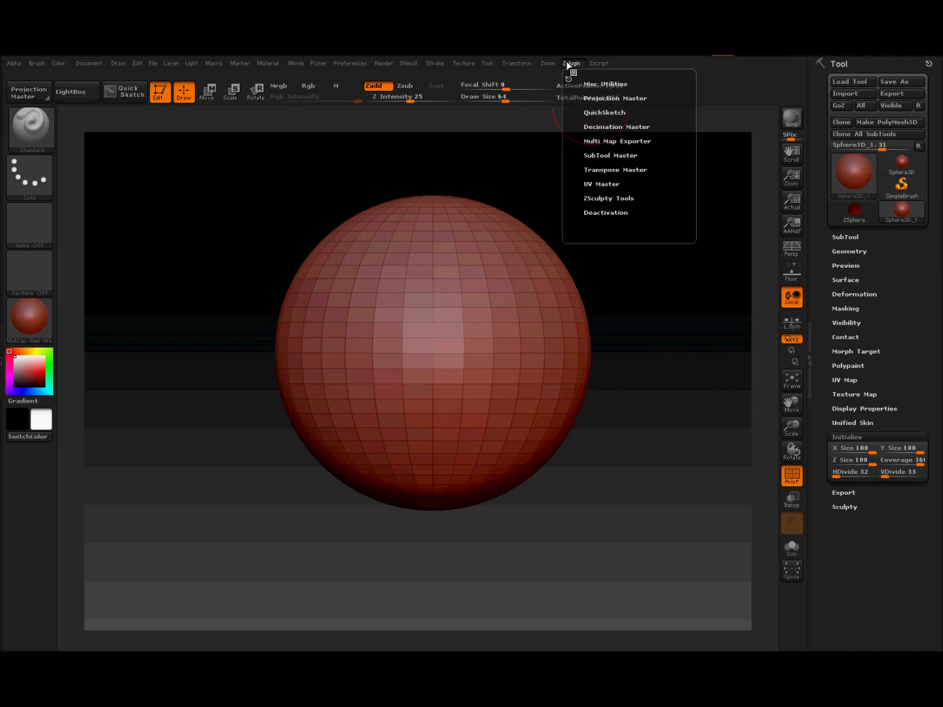
click(592, 197)
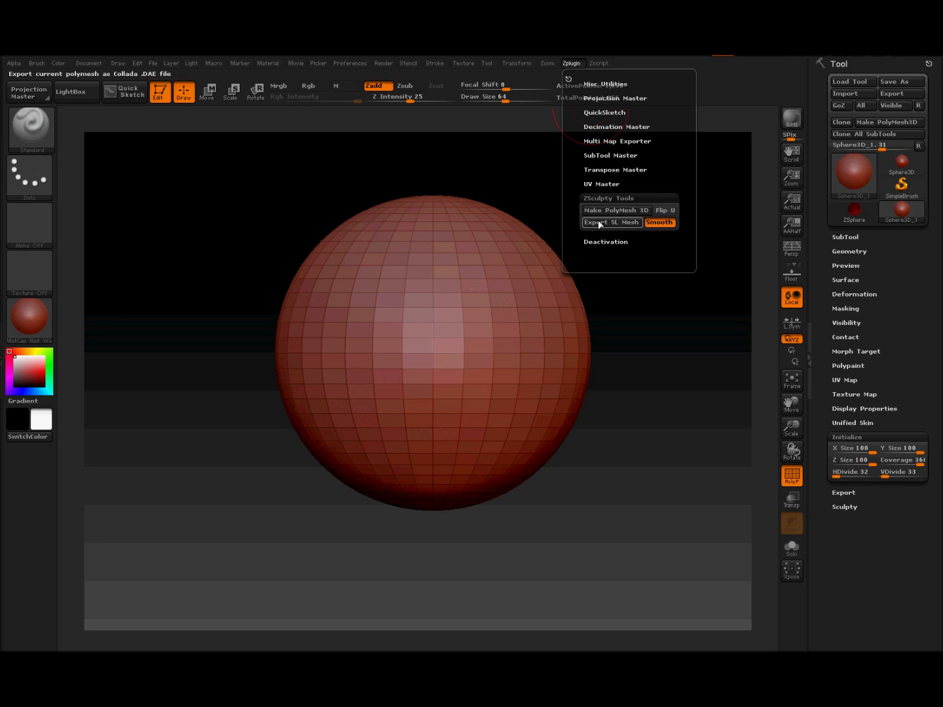
click(606, 210)
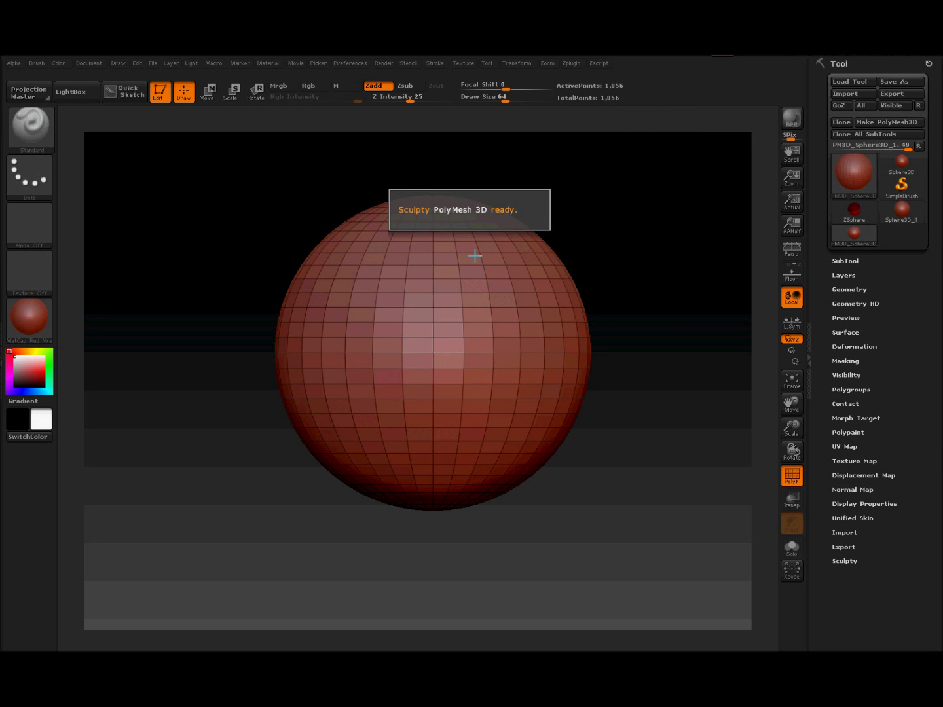
click(726, 297)
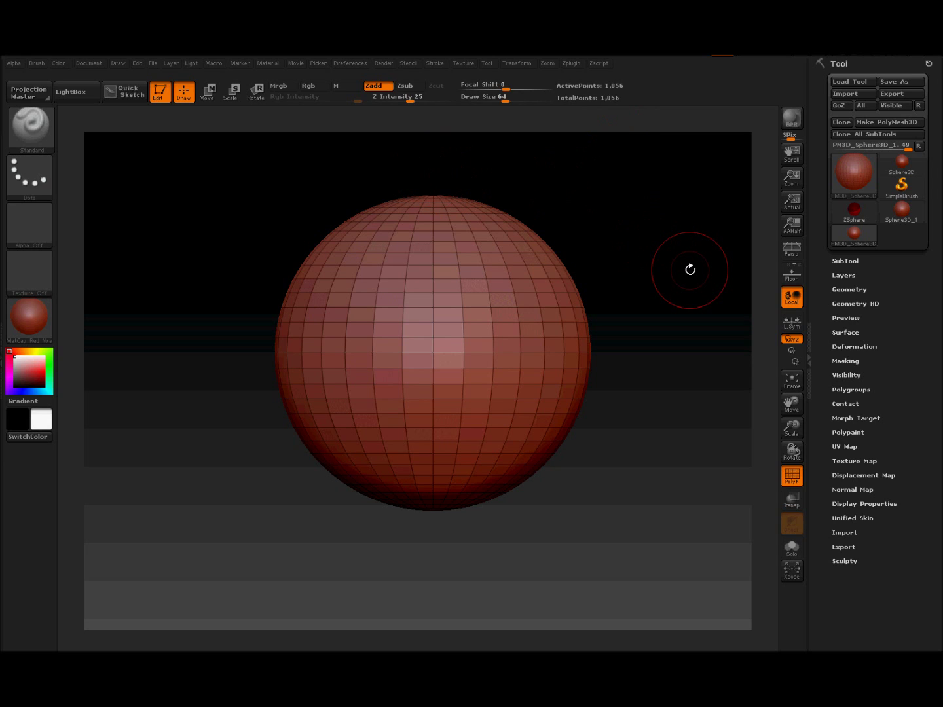
Step: Pull four tapered legs out of the sphere's underside using the Move brush at draw size 112
click(32, 126)
click(286, 143)
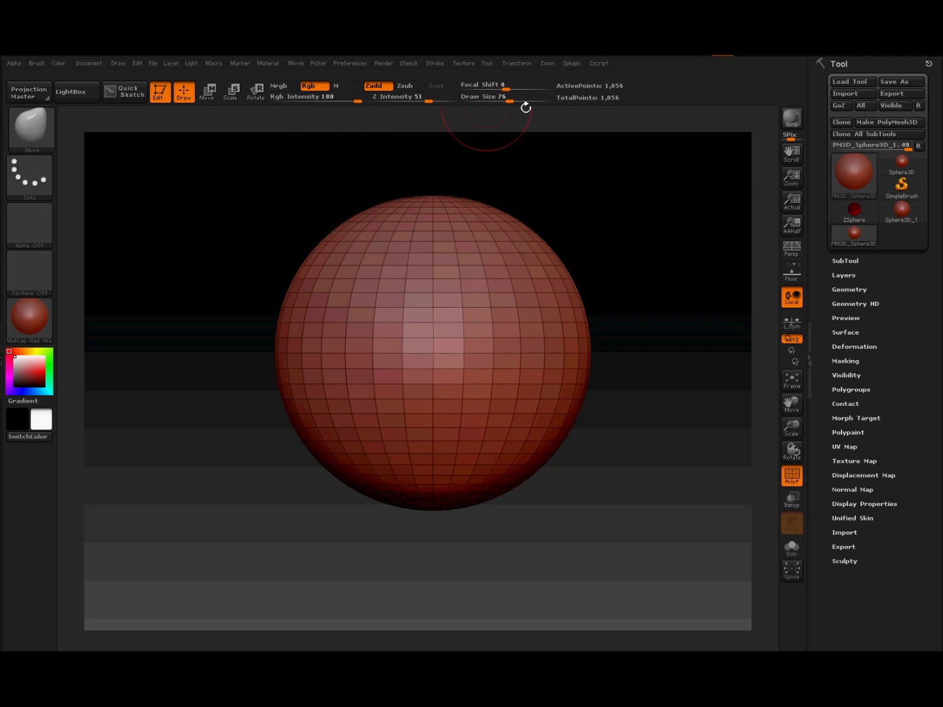
mouse_move(636, 374)
mouse_down()
mouse_move(658, 445)
mouse_move(599, 518)
mouse_move(719, 451)
mouse_move(639, 343)
mouse_move(616, 358)
mouse_up()
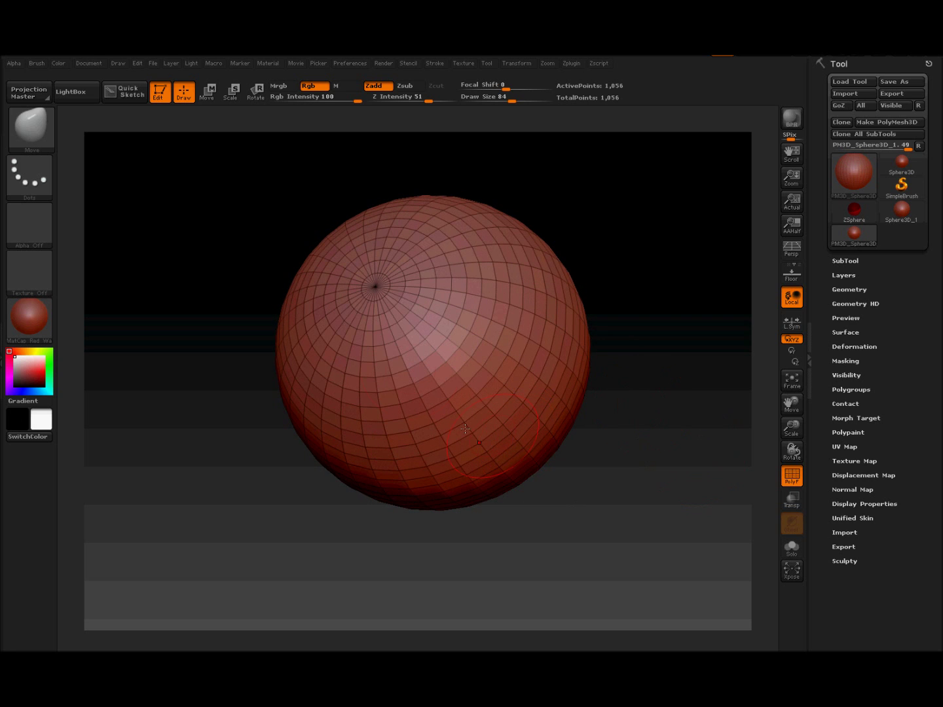
mouse_move(678, 338)
mouse_down()
mouse_move(631, 276)
mouse_move(648, 469)
mouse_move(661, 406)
mouse_move(680, 416)
mouse_move(596, 401)
mouse_move(631, 438)
mouse_move(589, 367)
mouse_up()
key(bracketright)
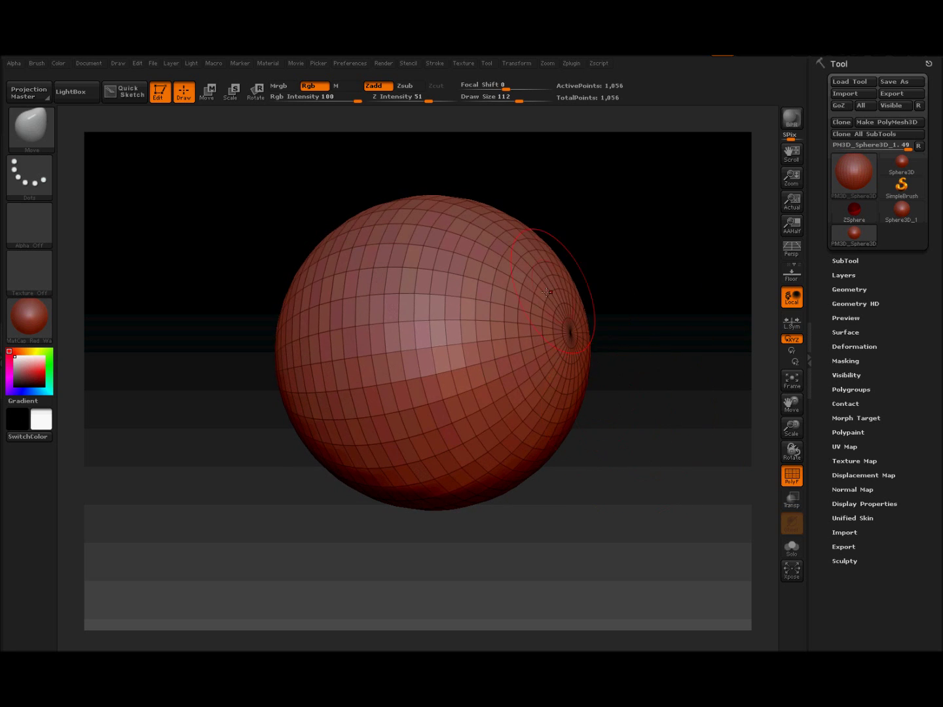
drag(537, 407, 551, 557)
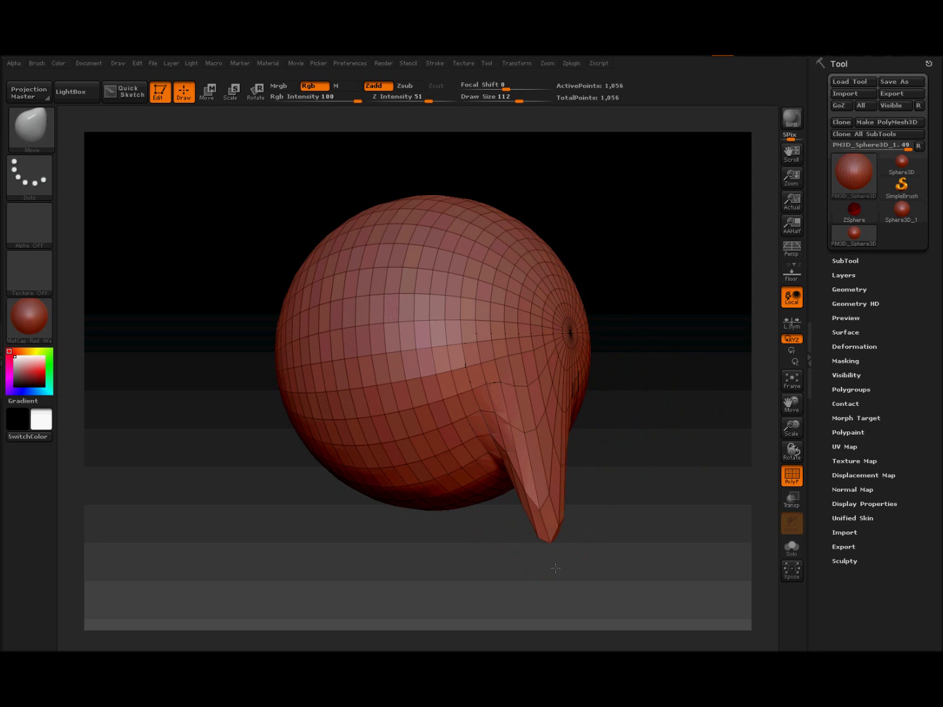
mouse_move(678, 481)
mouse_down()
mouse_move(658, 396)
mouse_move(694, 517)
mouse_move(724, 458)
mouse_move(743, 475)
mouse_move(715, 492)
mouse_up()
mouse_move(331, 521)
mouse_down()
mouse_move(364, 498)
mouse_move(418, 421)
mouse_move(432, 446)
mouse_move(432, 484)
mouse_up()
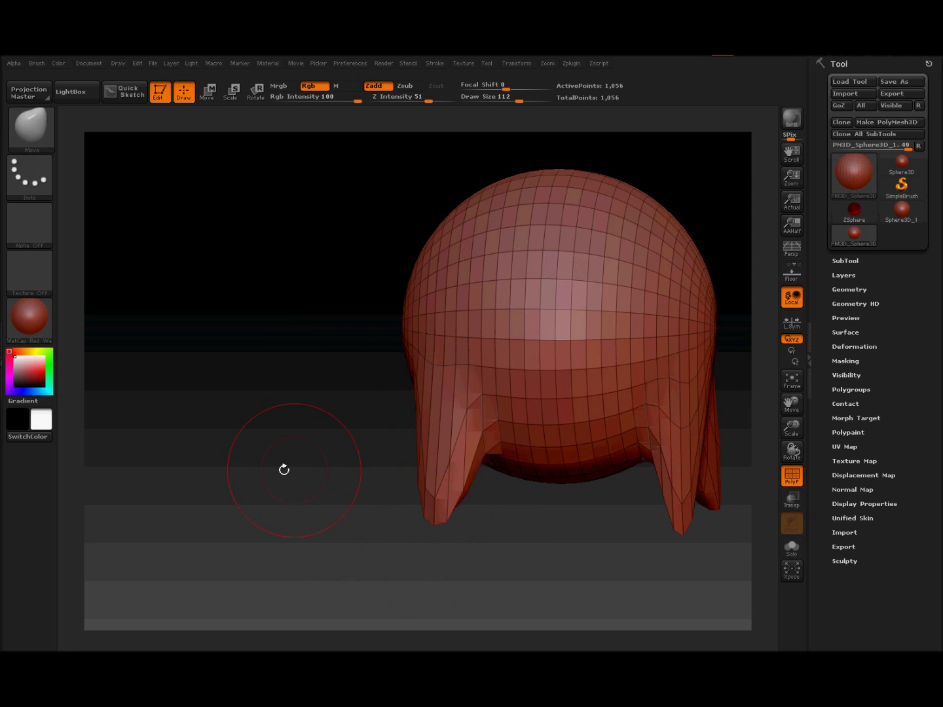
Step: Lengthen the legs with the Move brush and smooth their shapes
mouse_move(285, 468)
mouse_down()
mouse_move(236, 426)
mouse_move(204, 480)
mouse_move(228, 493)
mouse_up()
drag(422, 493, 432, 515)
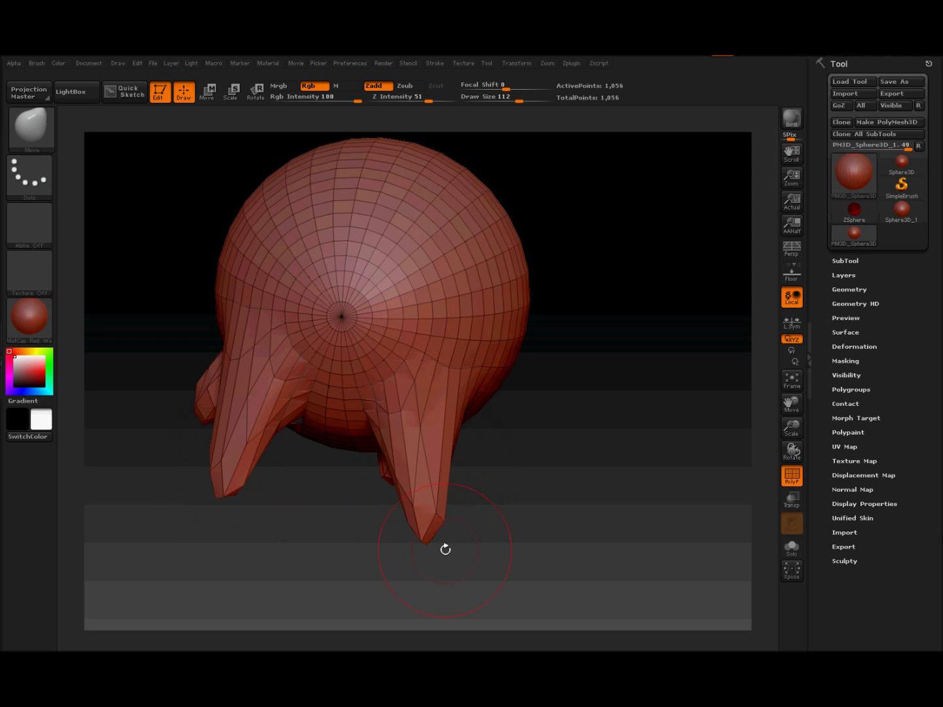
shift+drag(365, 420, 381, 416)
shift+drag(473, 492, 452, 497)
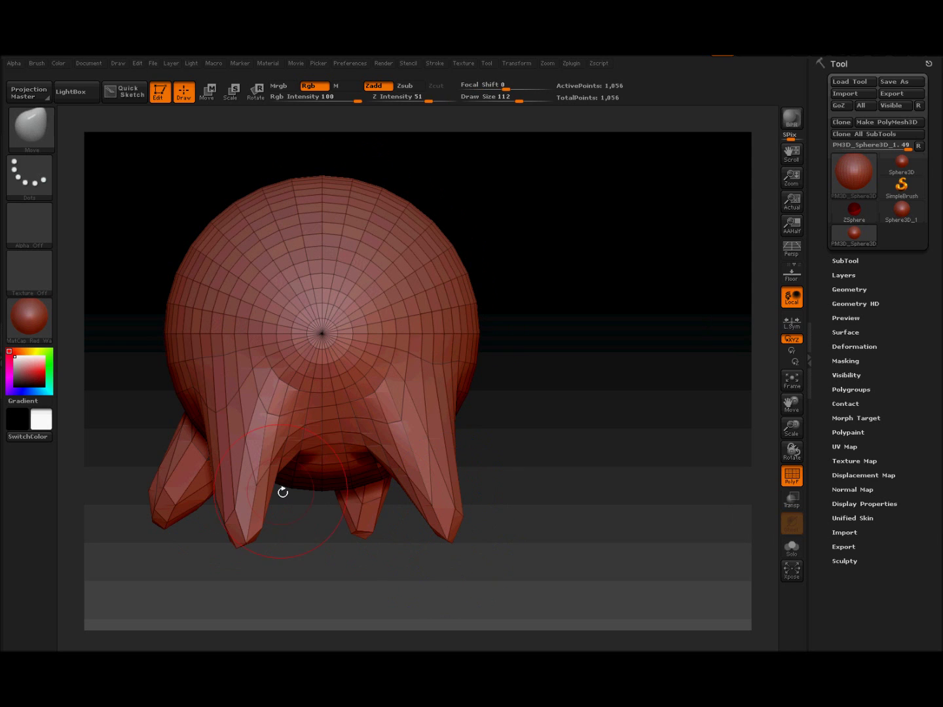
shift+drag(256, 508, 250, 534)
drag(241, 469, 272, 549)
Step: Pull a snout out of the upper front of the body with the Move brush at draw size 180 and bend it downward
drag(581, 391, 399, 380)
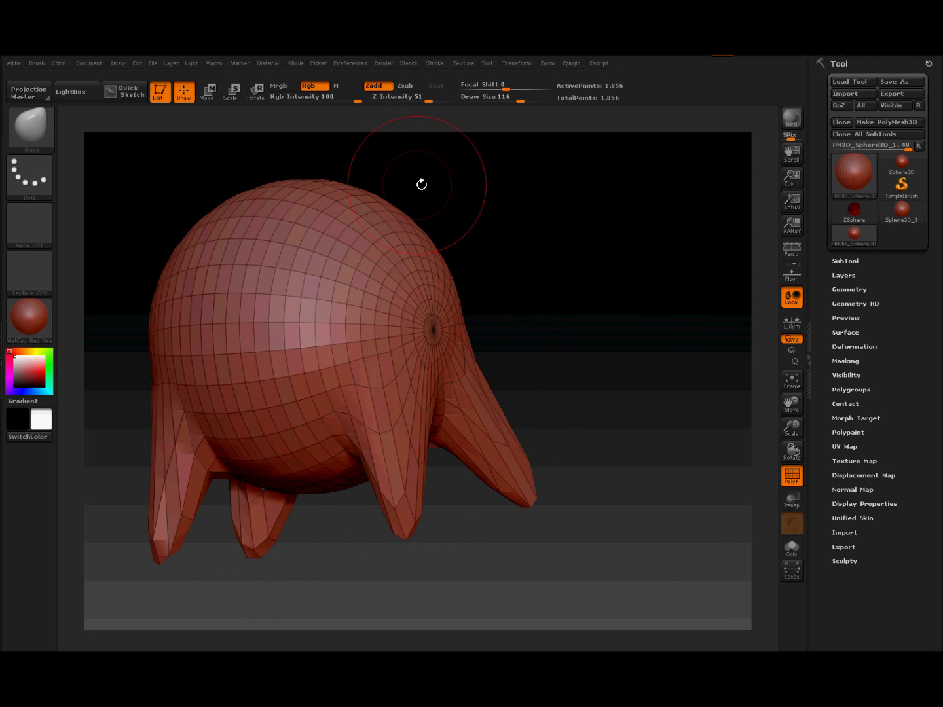
key(])
drag(394, 239, 571, 185)
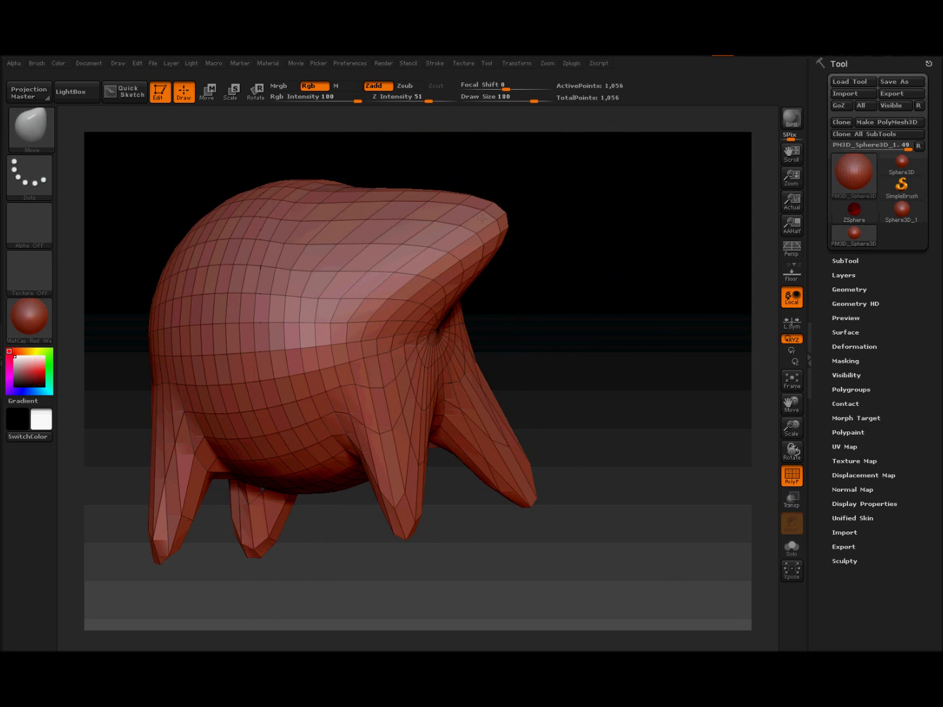
mouse_move(630, 217)
mouse_down()
mouse_move(604, 260)
mouse_move(448, 363)
mouse_move(419, 409)
mouse_move(479, 340)
mouse_up()
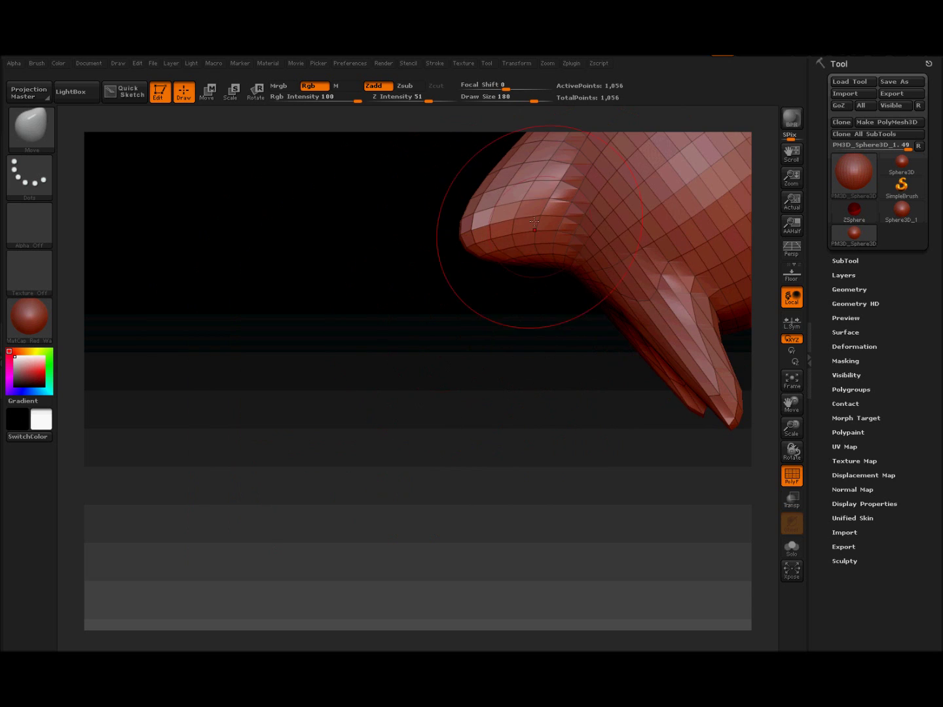
drag(543, 222, 449, 357)
Step: Subdivide the creature mesh up to subdivision level 6 with smoothing on
drag(792, 404, 550, 470)
drag(605, 457, 666, 435)
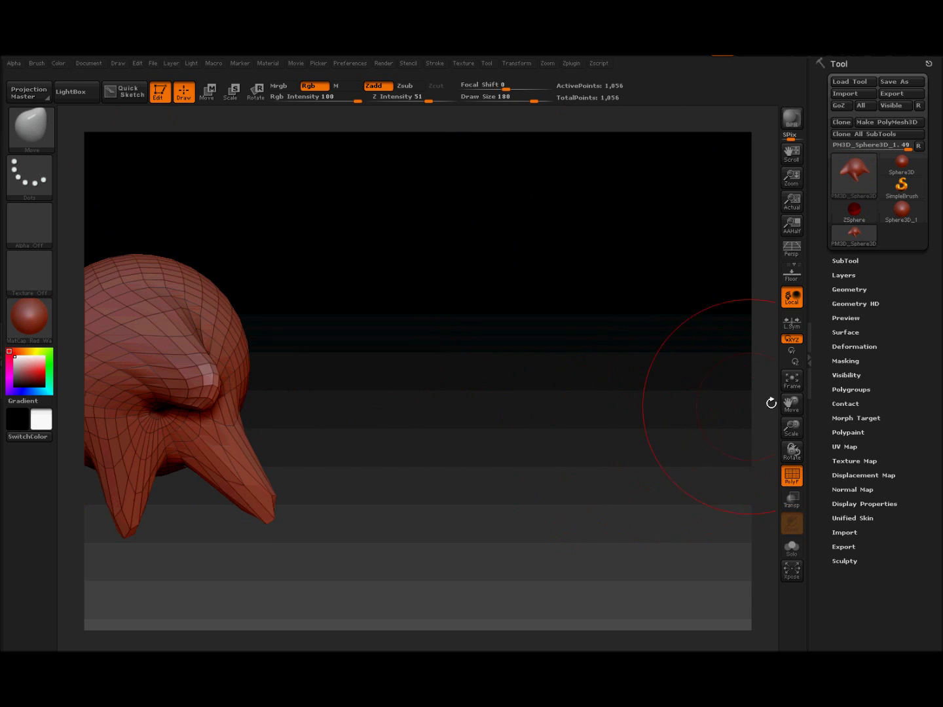
drag(788, 404, 863, 384)
mouse_move(674, 402)
mouse_down()
mouse_move(681, 400)
mouse_move(661, 382)
mouse_up()
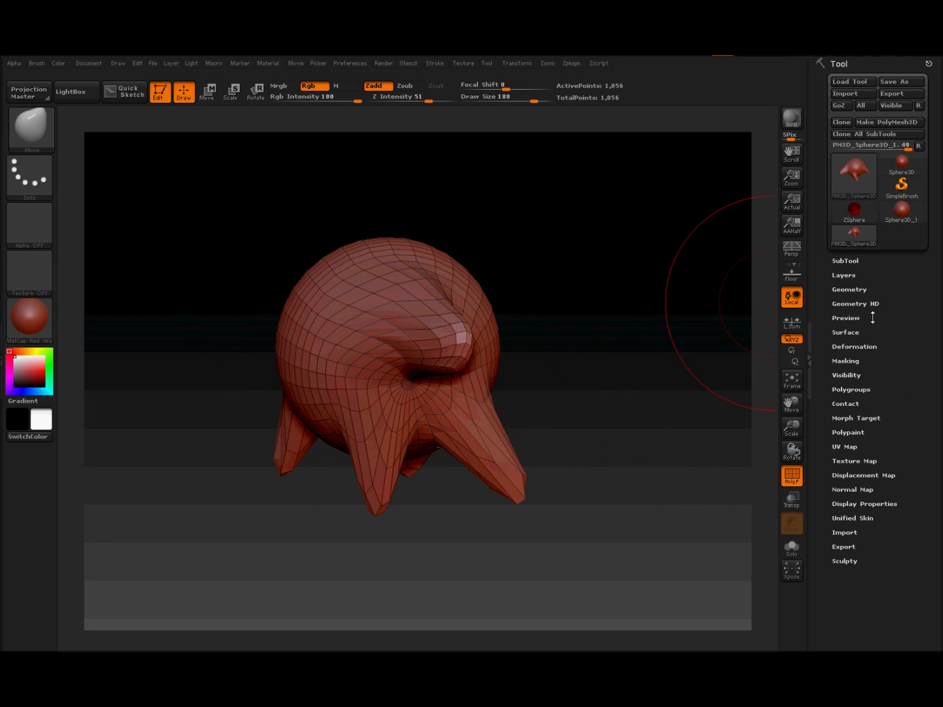
drag(922, 348, 929, 414)
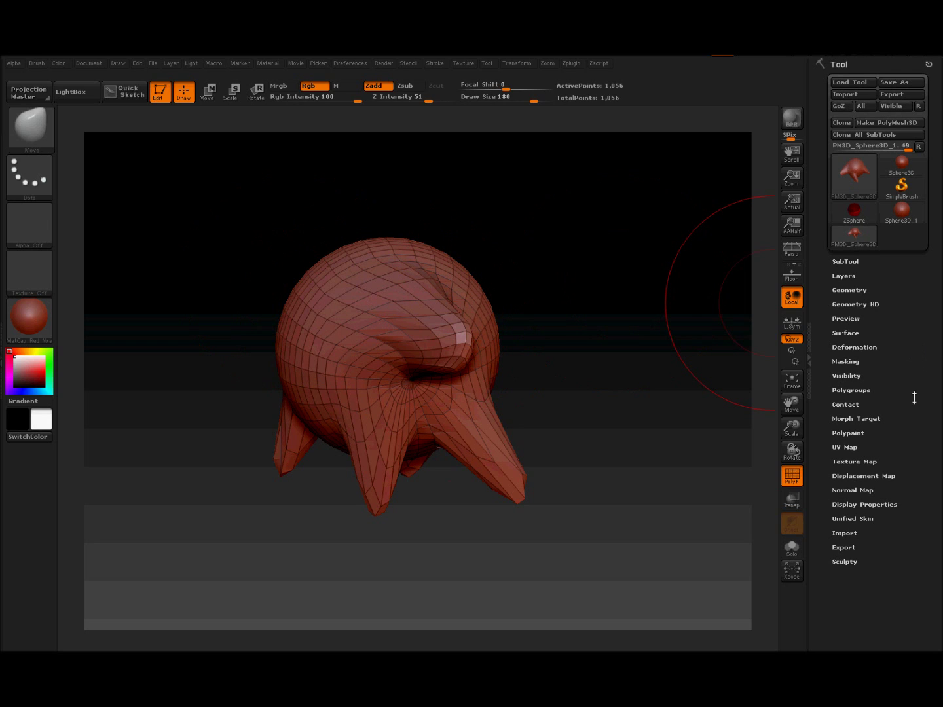
click(841, 262)
drag(937, 247, 929, 108)
click(848, 451)
click(846, 478)
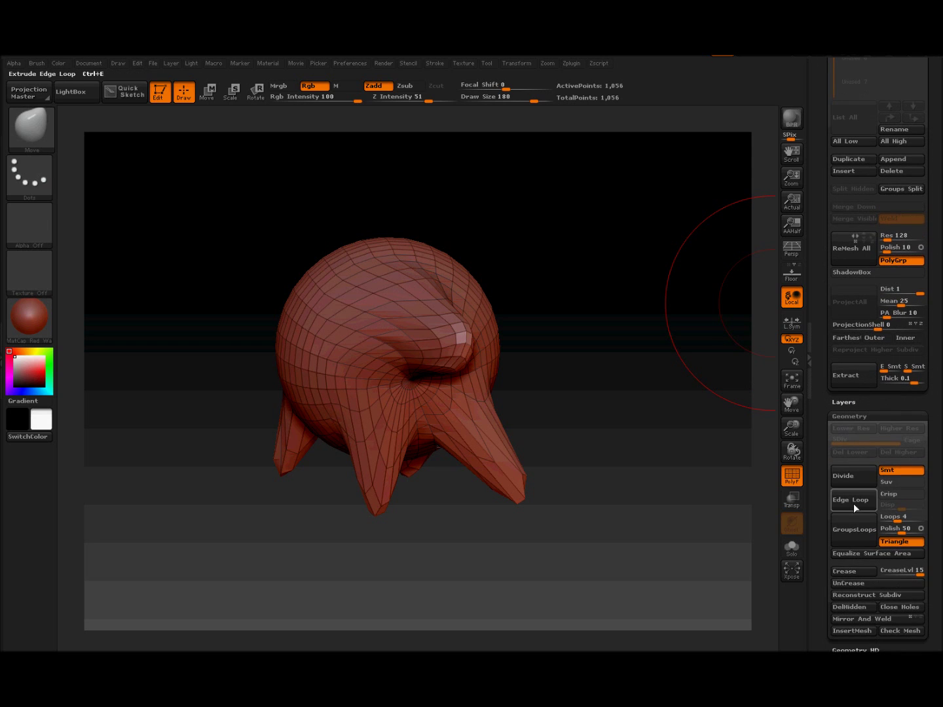
click(852, 481)
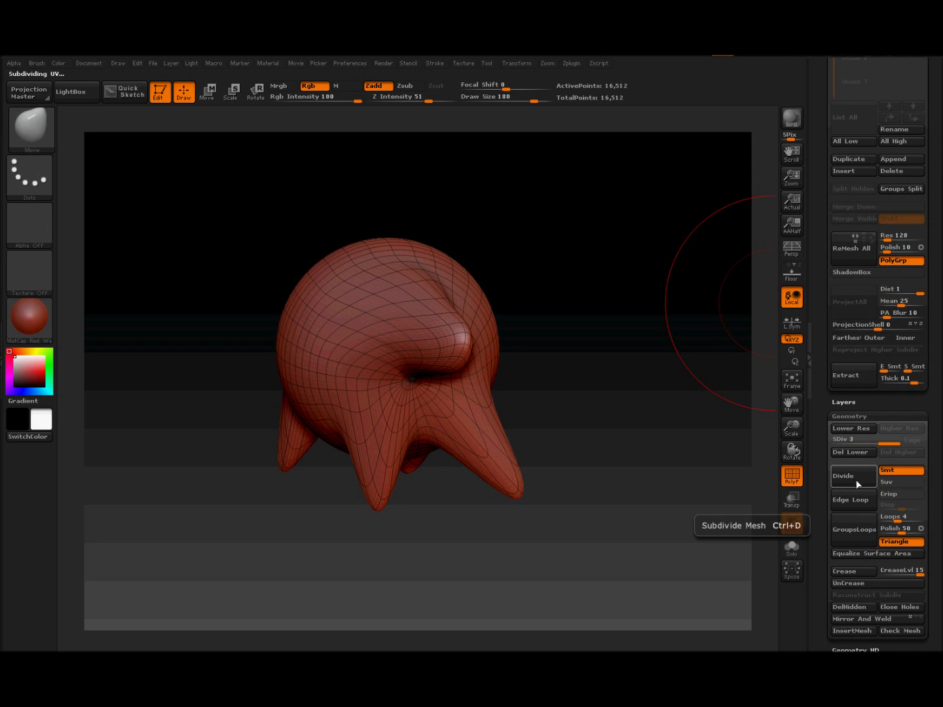
click(852, 480)
click(848, 474)
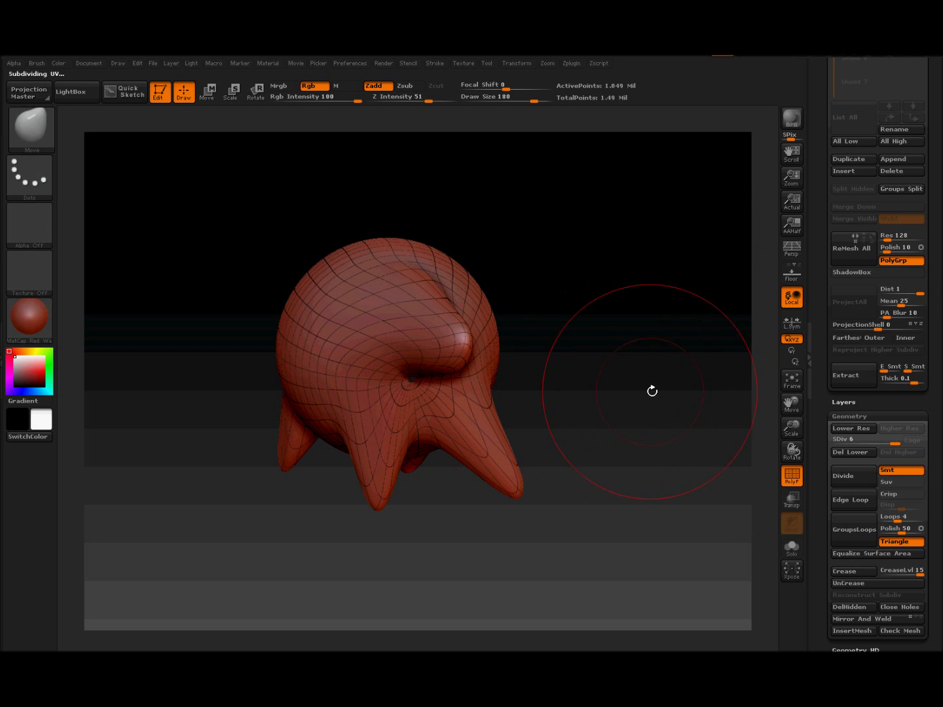
Step: Hide the polyframe and apply the ReflectedPlastic material to the creature
mouse_move(638, 393)
mouse_down()
mouse_move(657, 363)
mouse_move(639, 342)
mouse_move(646, 374)
mouse_move(625, 398)
mouse_up()
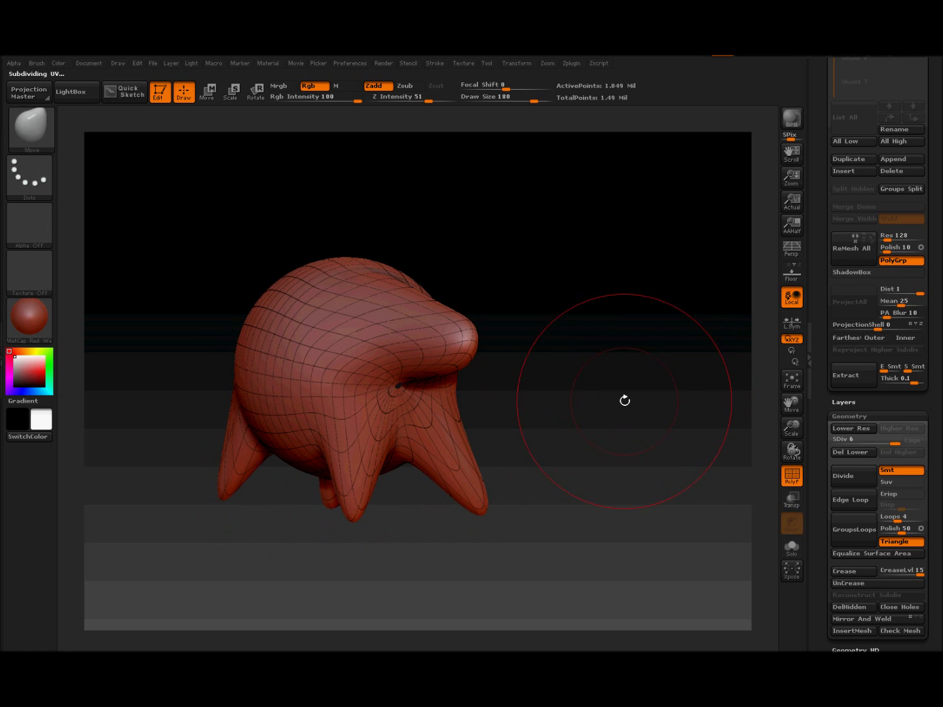
click(790, 478)
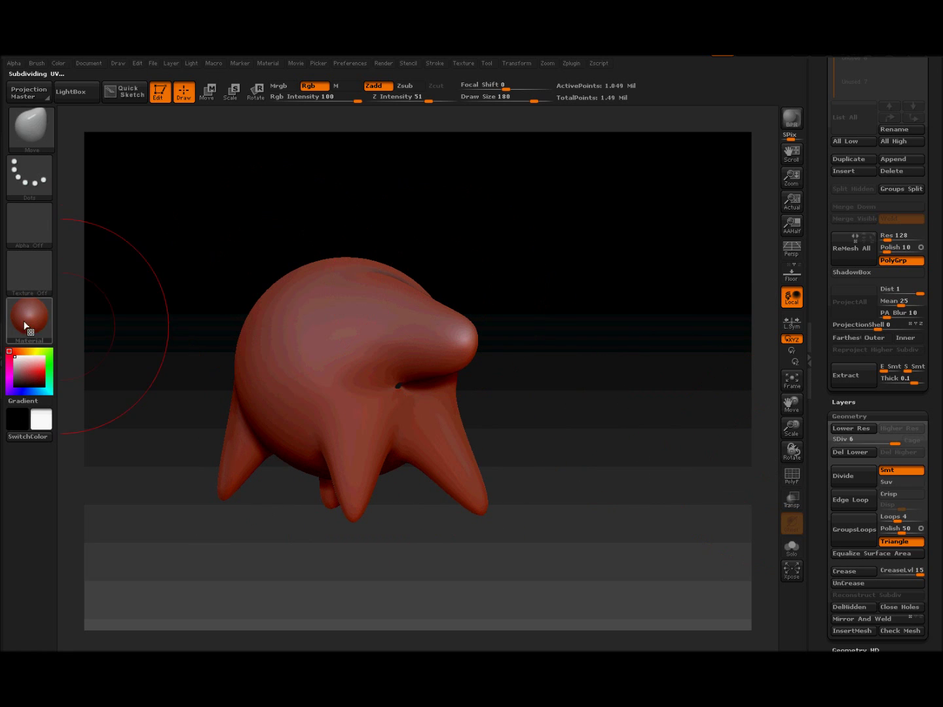
click(31, 322)
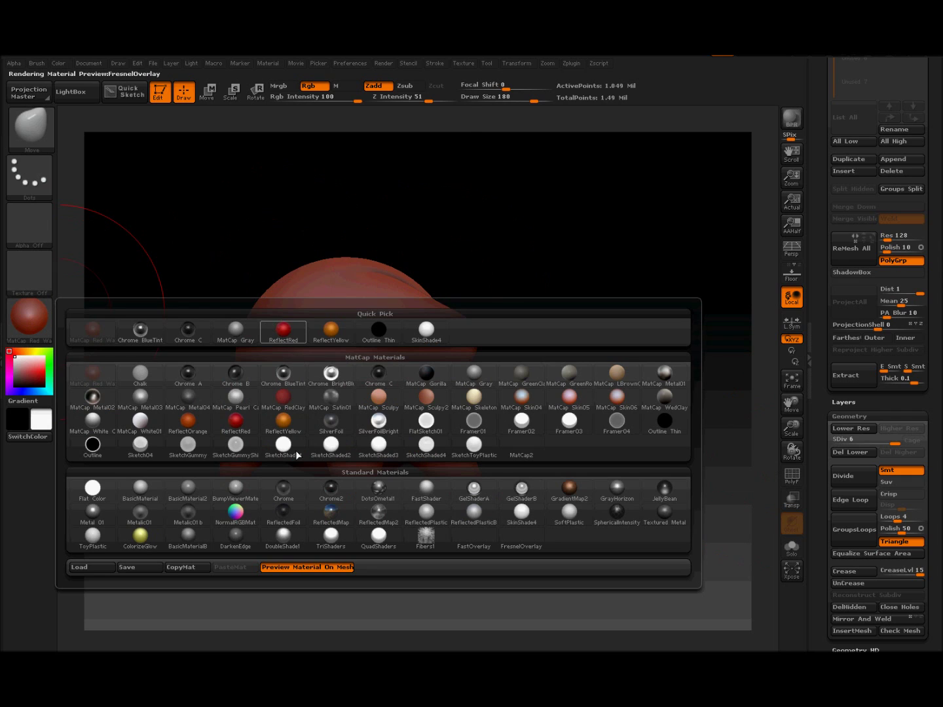
mouse_move(429, 514)
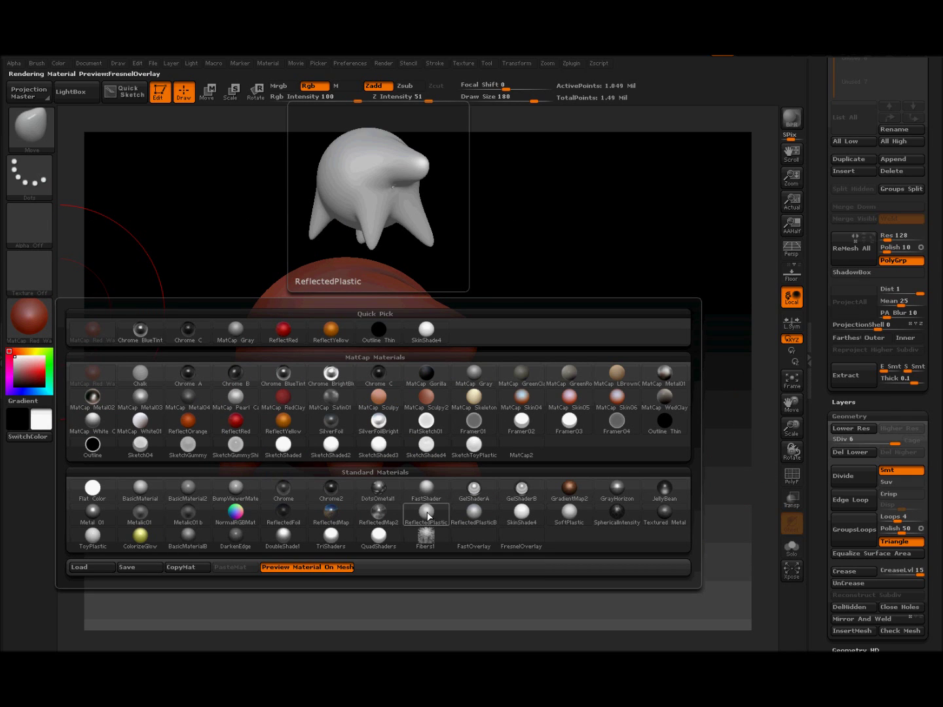
click(427, 515)
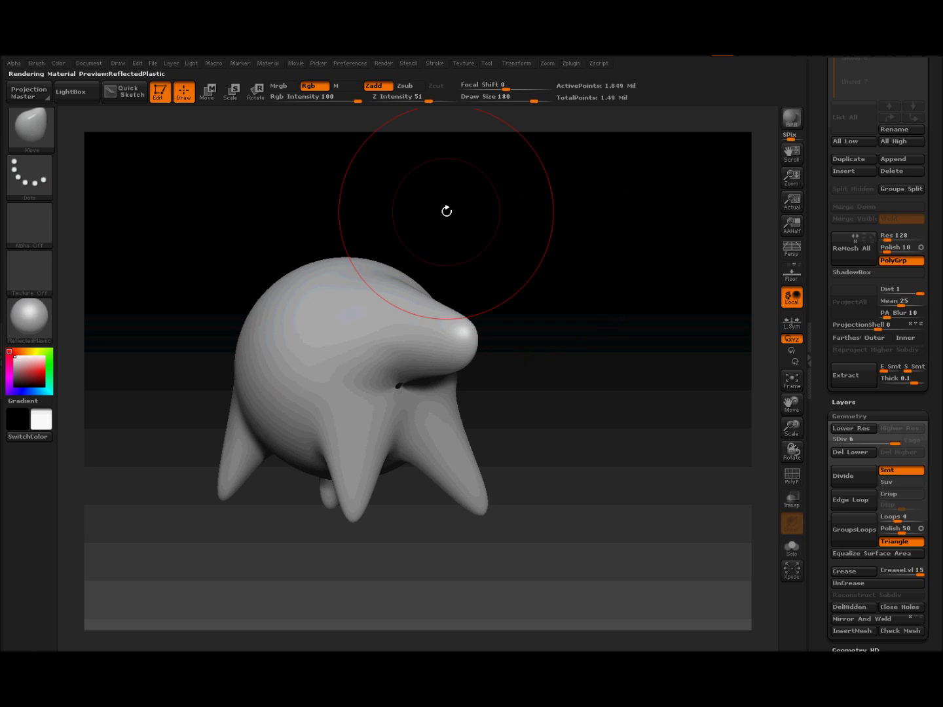
Step: Choose the Pen A brush and reduce its draw size to 140
click(39, 129)
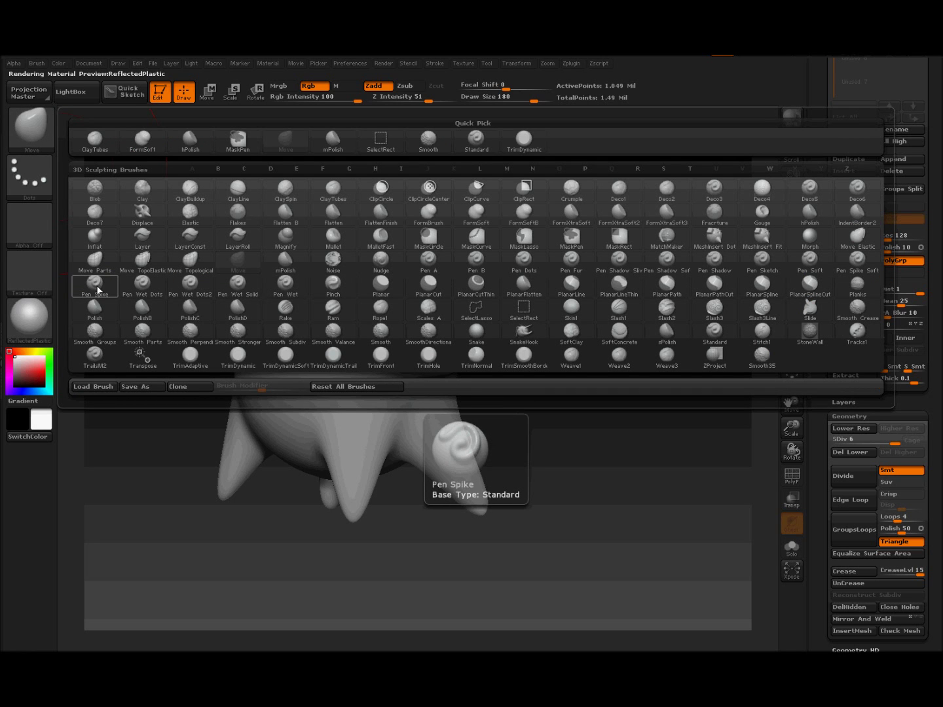
click(429, 261)
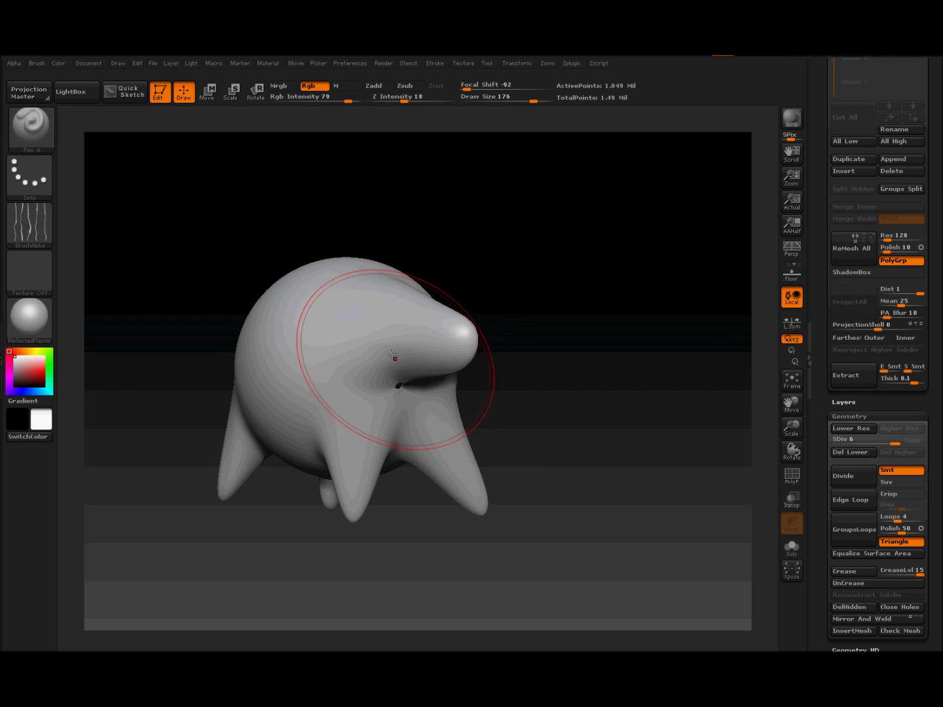
key(bracketleft)
key(bracketleft)
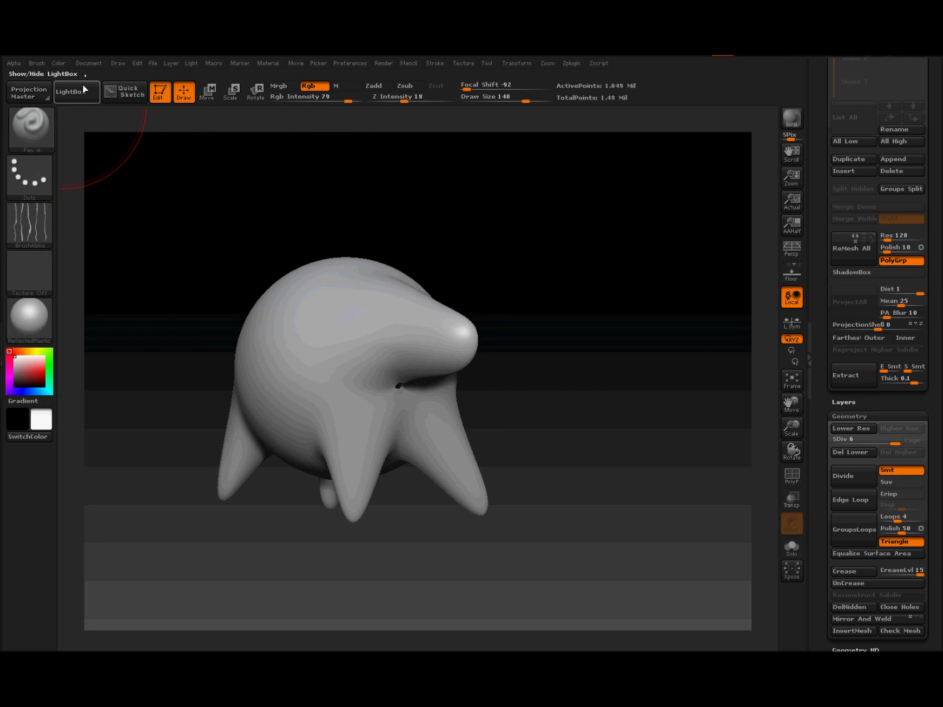
Step: Turn the creature to a side view and enable polypaint colorizing on its mesh
drag(164, 183, 185, 199)
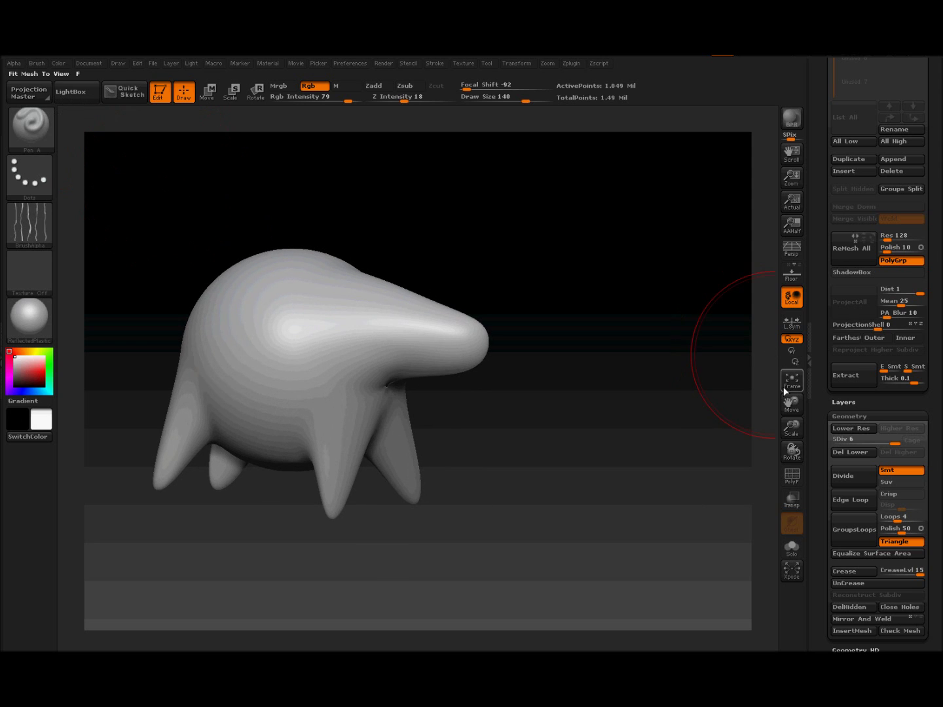
drag(785, 404, 897, 415)
drag(936, 499, 882, 407)
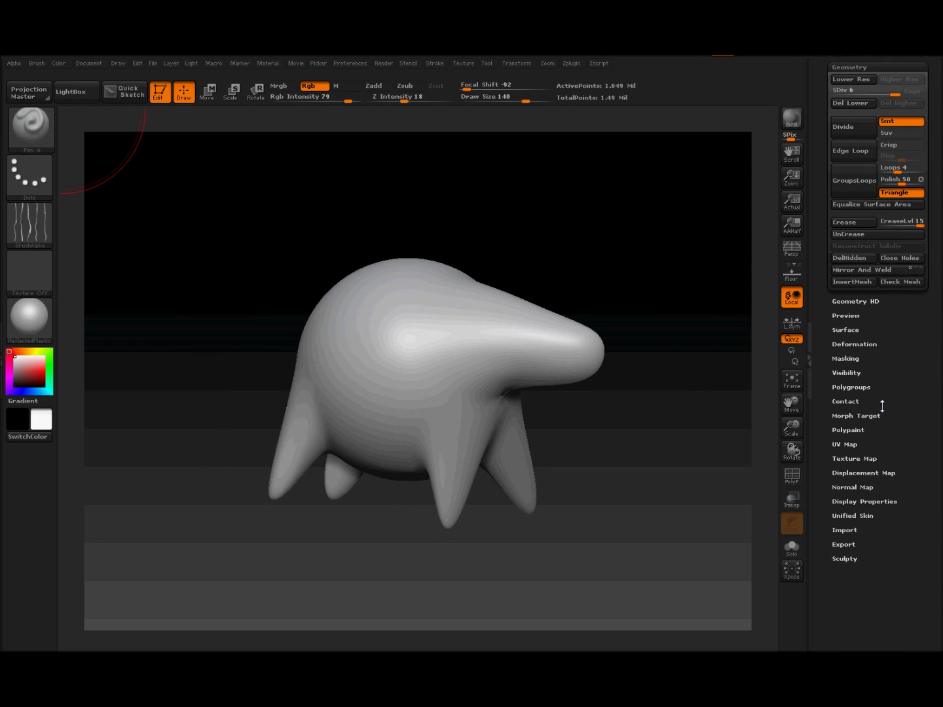
click(840, 430)
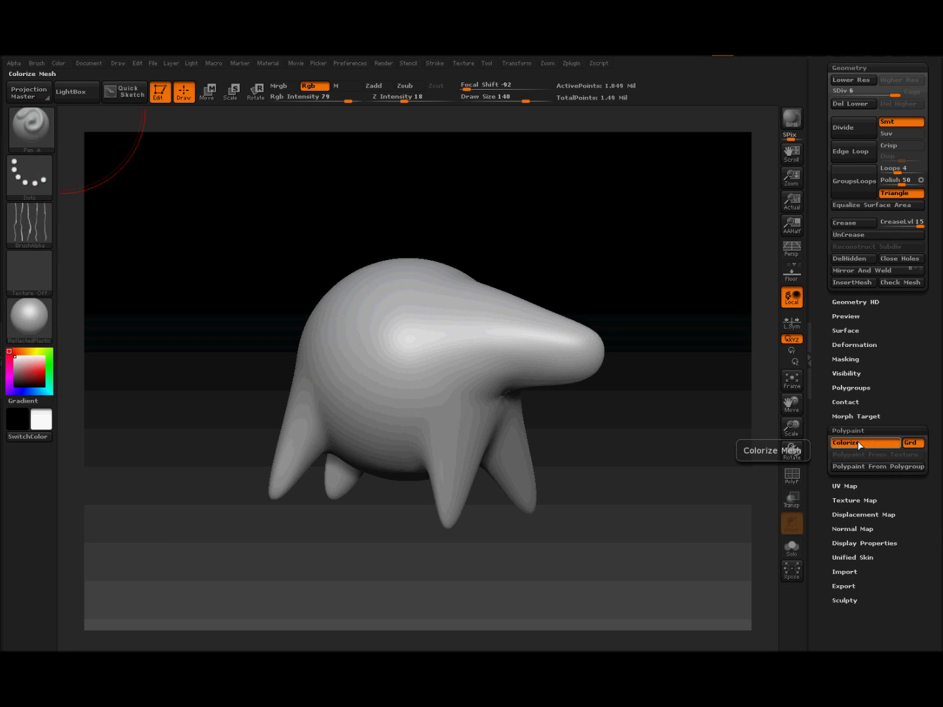
Step: Load the sequin fabric texture 003.JPG into Spotlight, position and scale it over the creature, and switch to projection painting
click(85, 95)
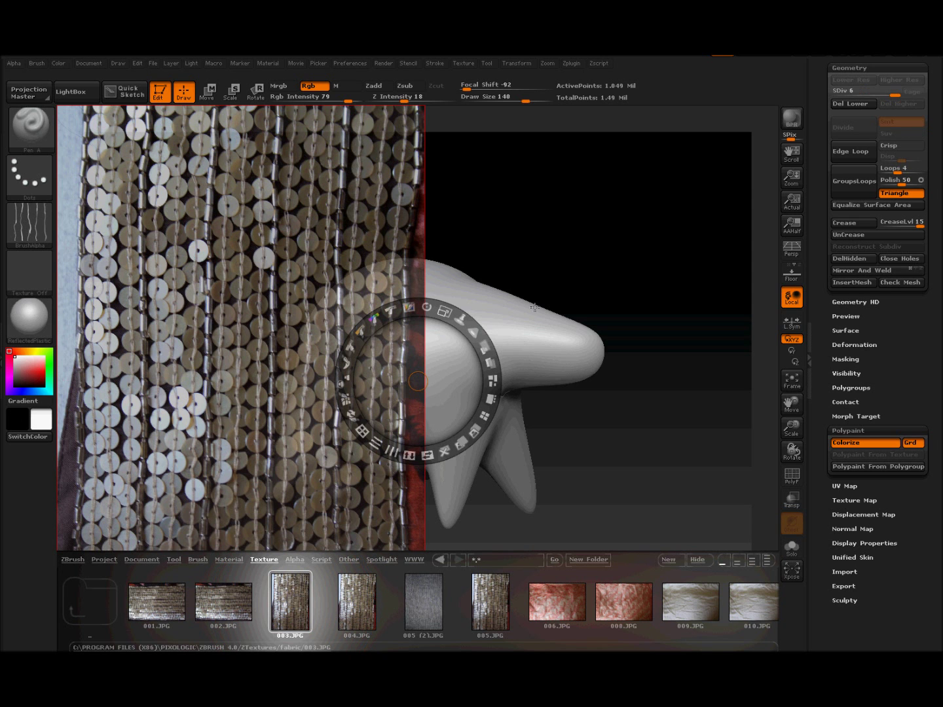
drag(415, 386, 210, 378)
drag(251, 322, 451, 344)
mouse_move(440, 273)
mouse_down()
mouse_move(462, 286)
mouse_move(439, 271)
mouse_move(453, 278)
mouse_up()
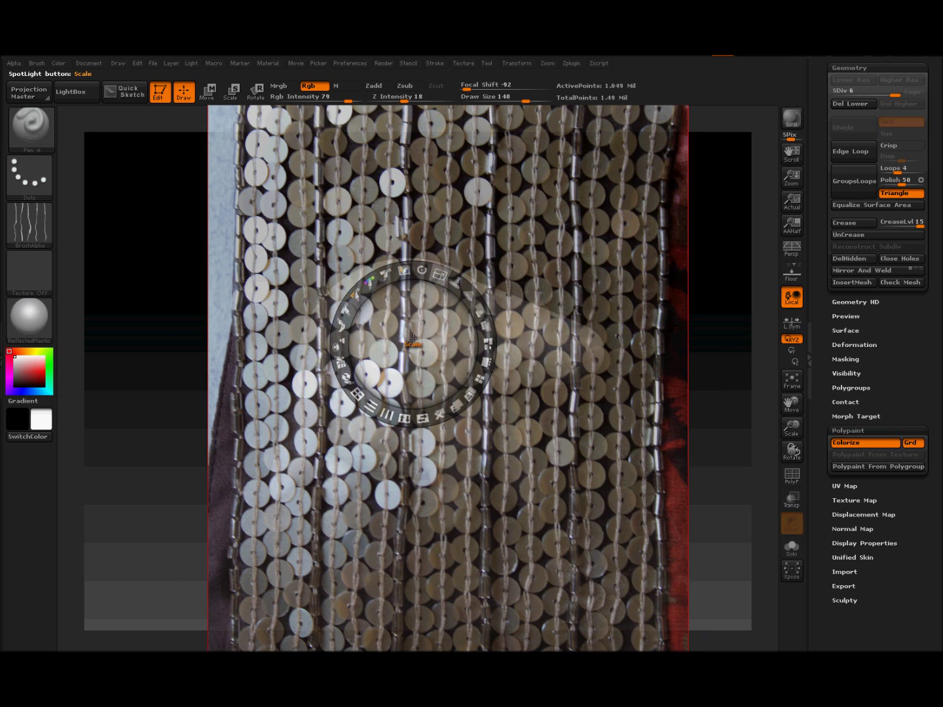
key(z)
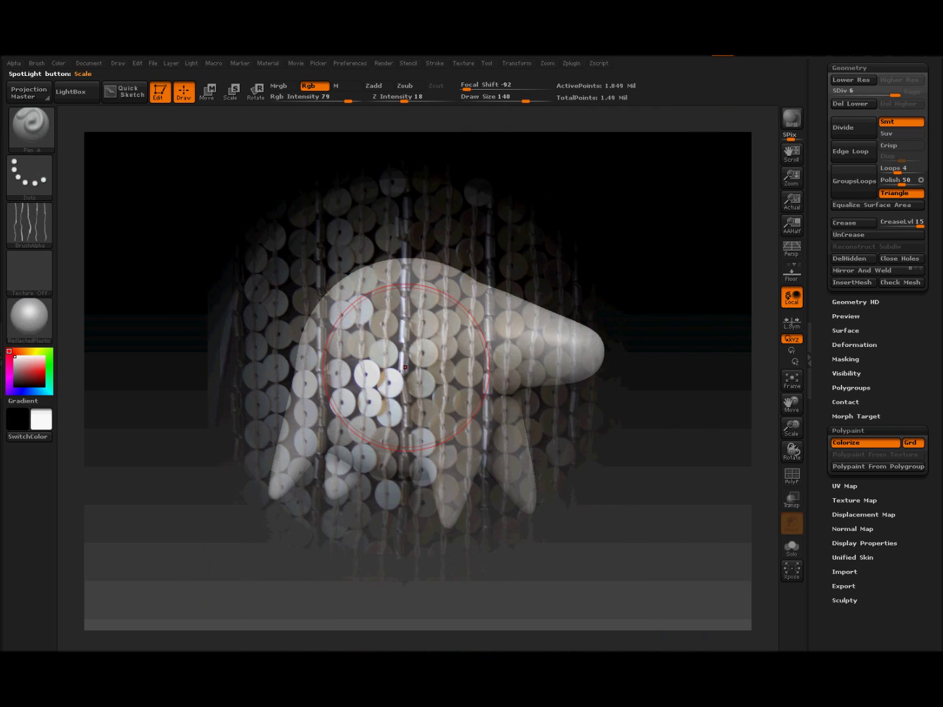
Step: Paint the projected sequin texture over the creature's body, snout and legs from several angles, and turn Spotlight off
drag(411, 367, 424, 393)
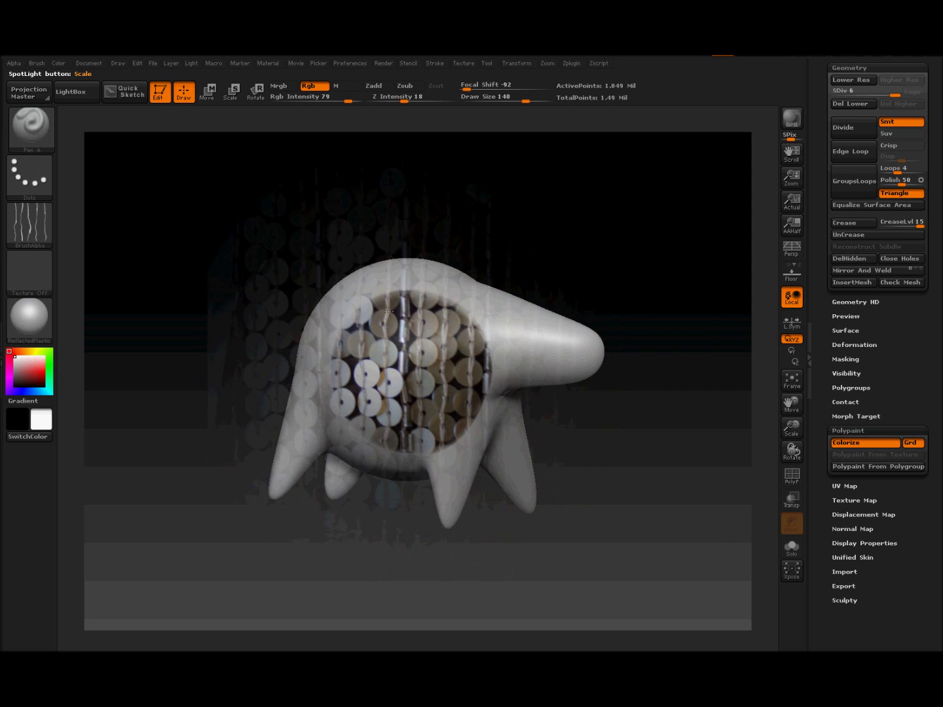
drag(387, 311, 413, 269)
drag(240, 383, 318, 465)
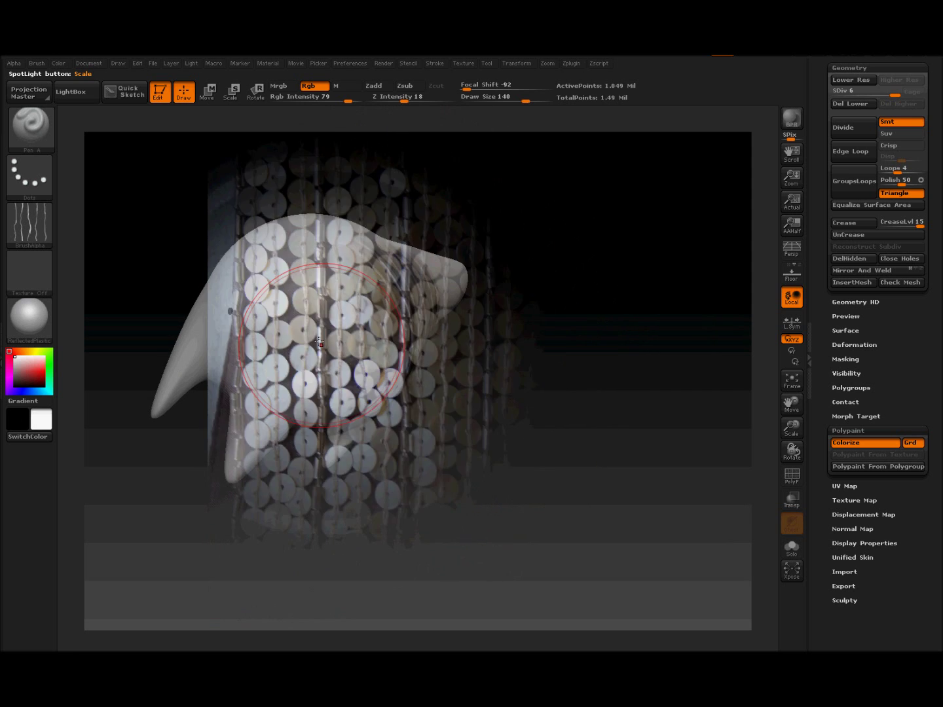
mouse_move(320, 342)
mouse_down()
mouse_move(318, 357)
mouse_move(308, 298)
mouse_move(313, 393)
mouse_move(347, 410)
mouse_up()
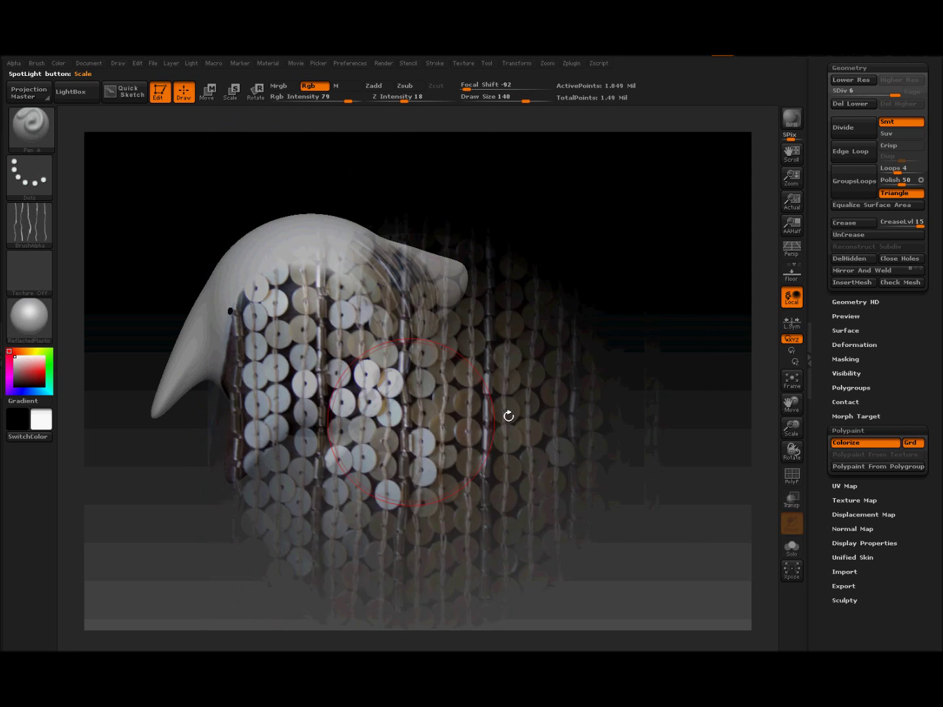
mouse_move(510, 415)
mouse_down()
mouse_move(374, 325)
mouse_move(385, 393)
mouse_move(560, 350)
mouse_move(360, 425)
mouse_move(275, 334)
mouse_move(281, 268)
mouse_up()
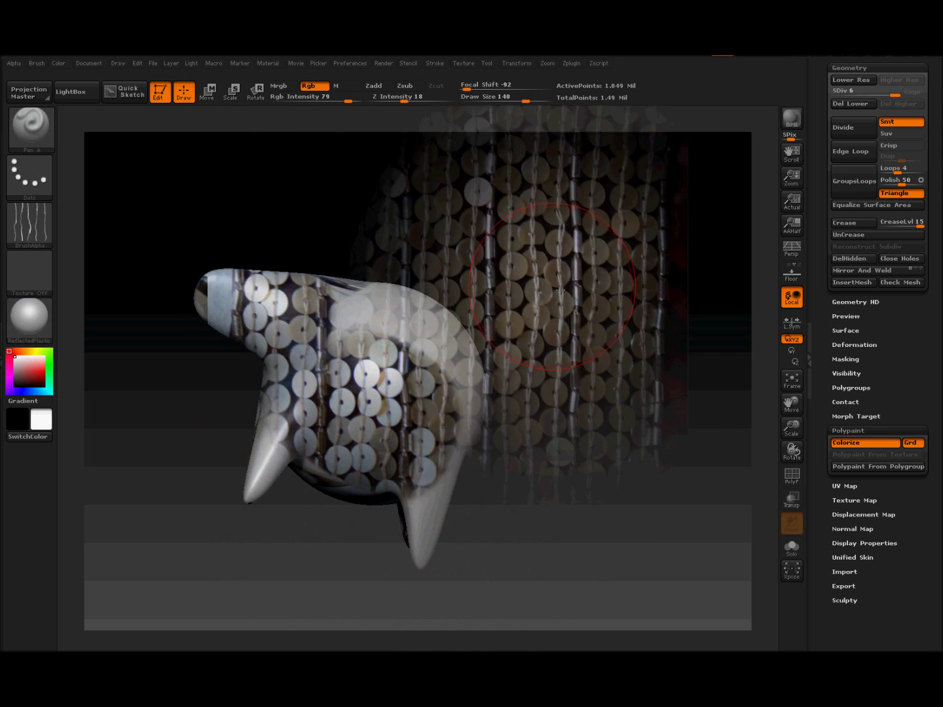
mouse_move(560, 287)
mouse_down()
mouse_move(597, 376)
mouse_move(570, 331)
mouse_up()
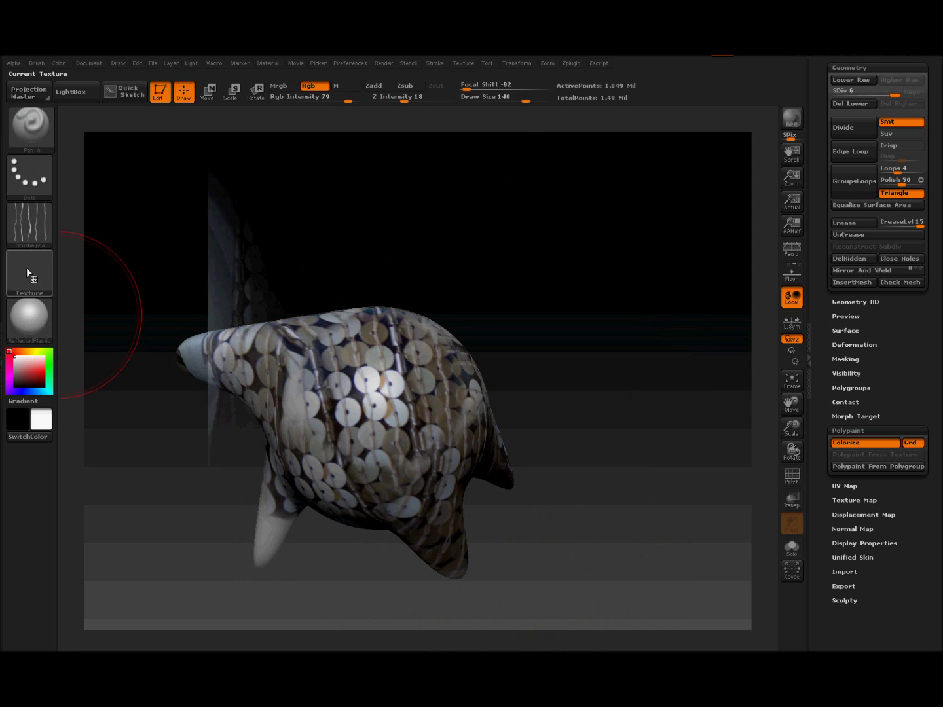
click(30, 273)
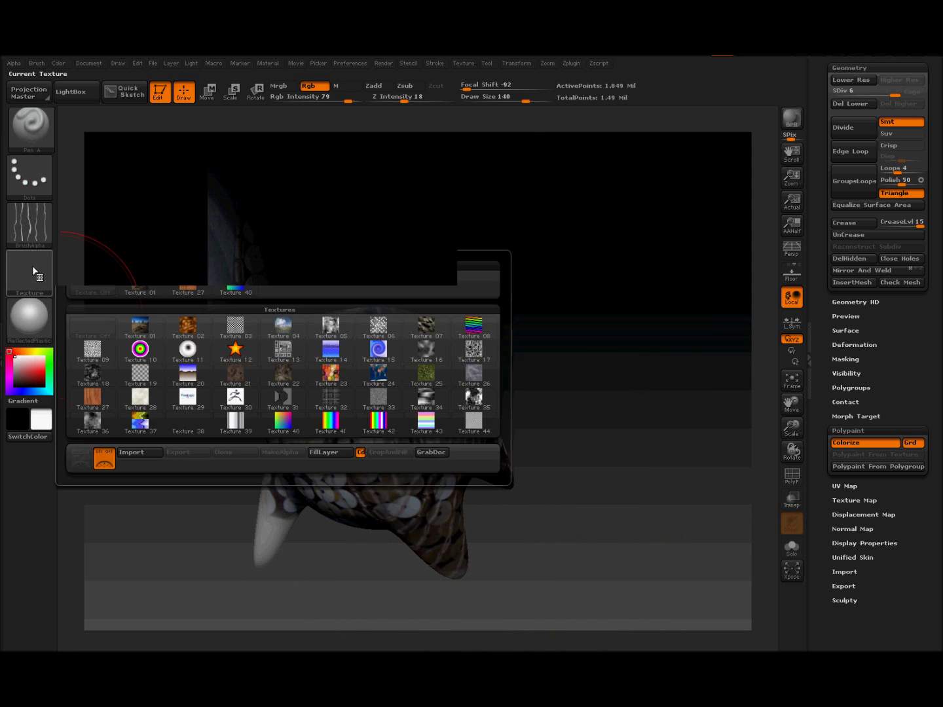
click(108, 457)
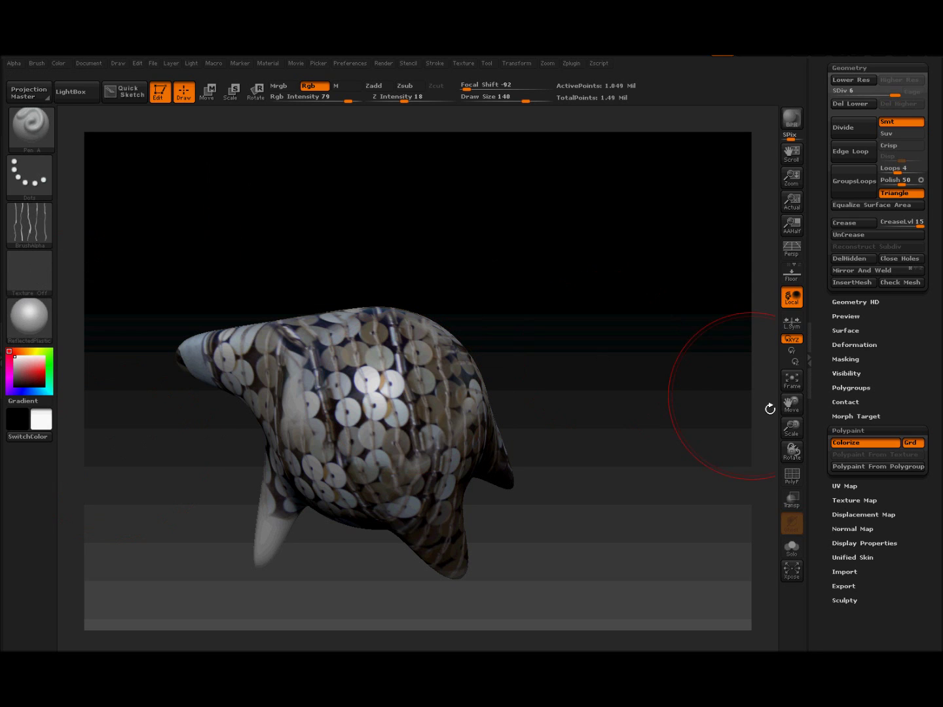
Step: Create a new texture map for the creature from its polypaint
drag(932, 522, 923, 441)
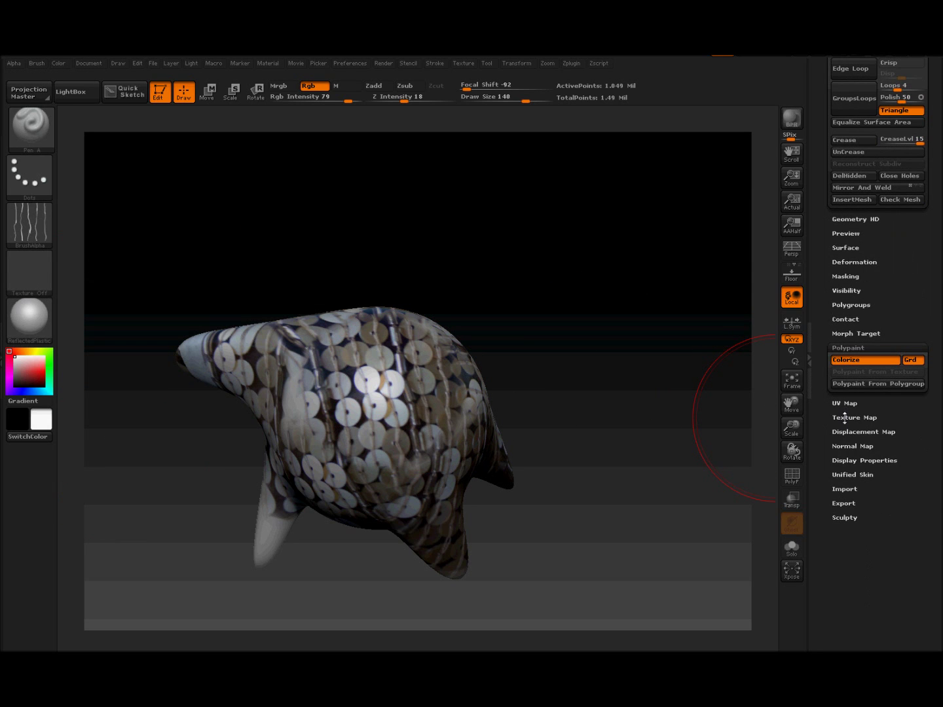
click(845, 417)
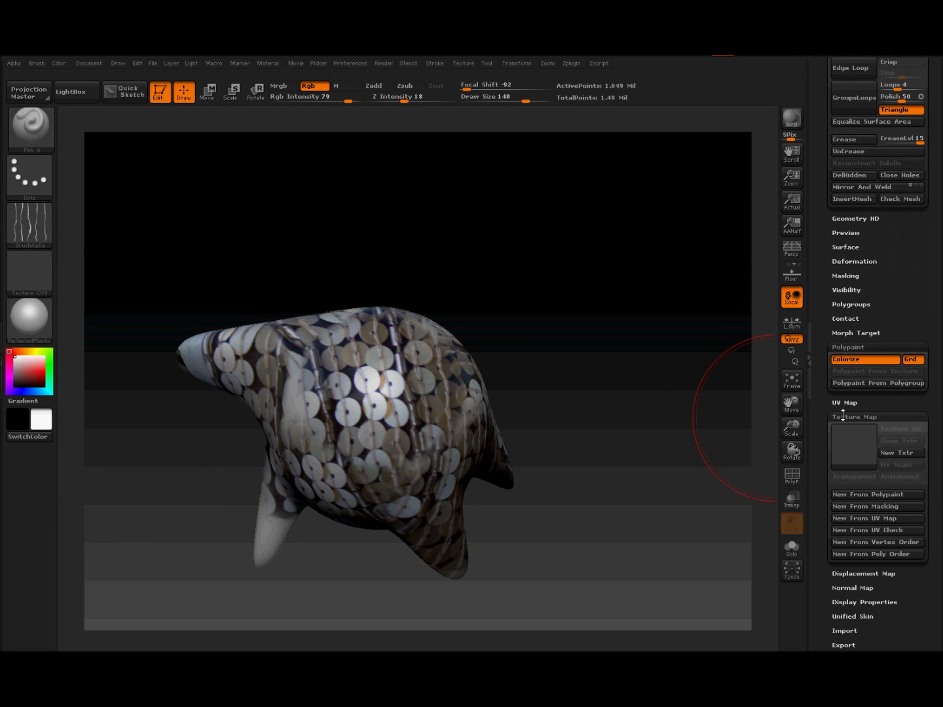
click(870, 496)
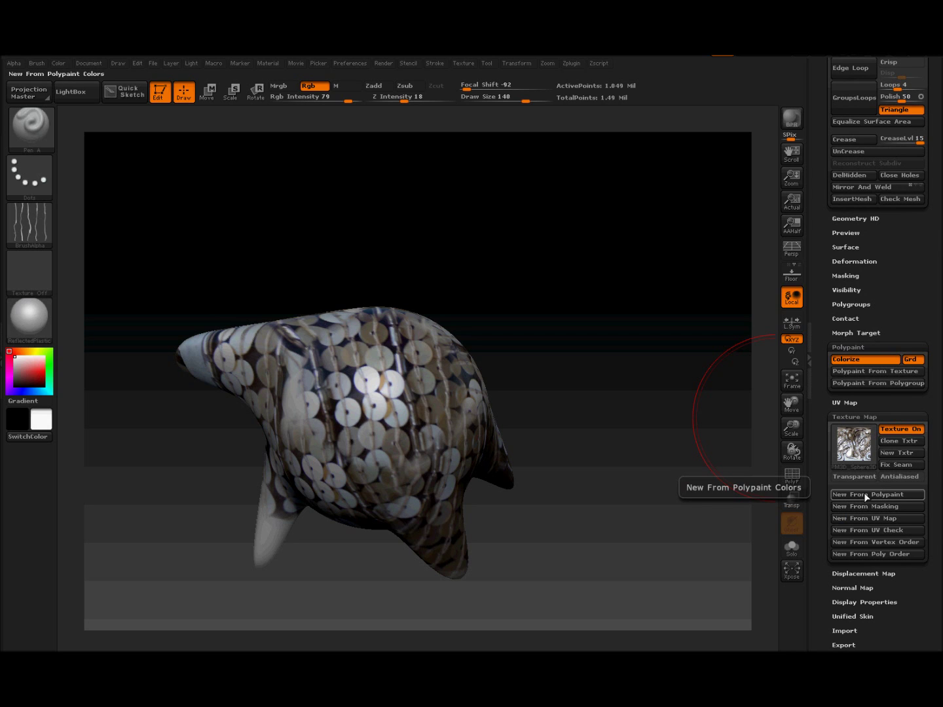
click(852, 452)
Step: Lower the creature mesh to subdivision level 1 and check the texture on it from all sides
drag(931, 274, 937, 343)
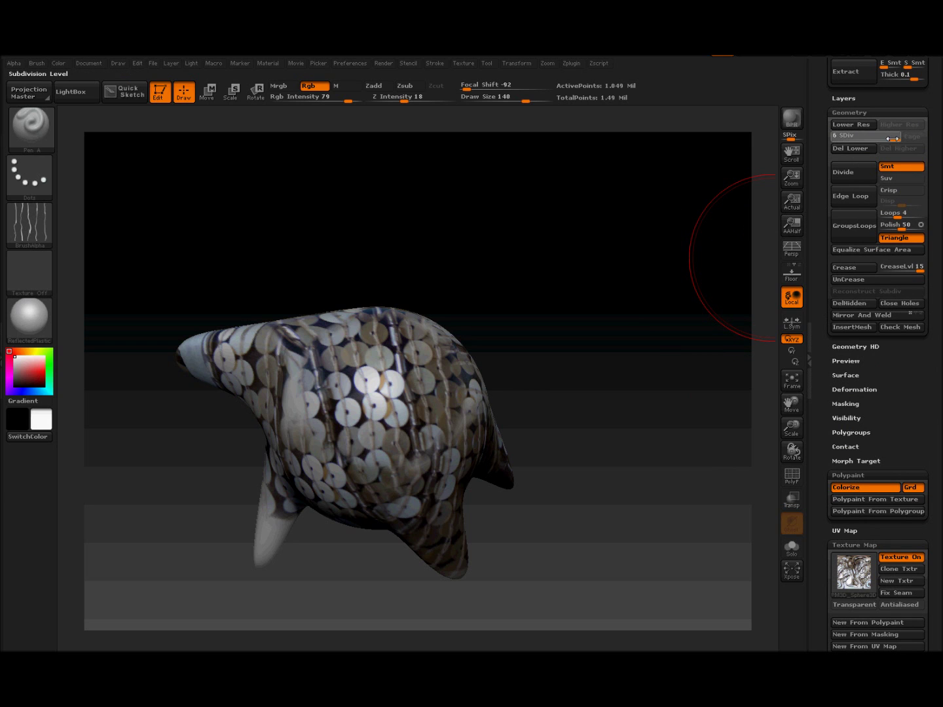
drag(837, 141, 823, 138)
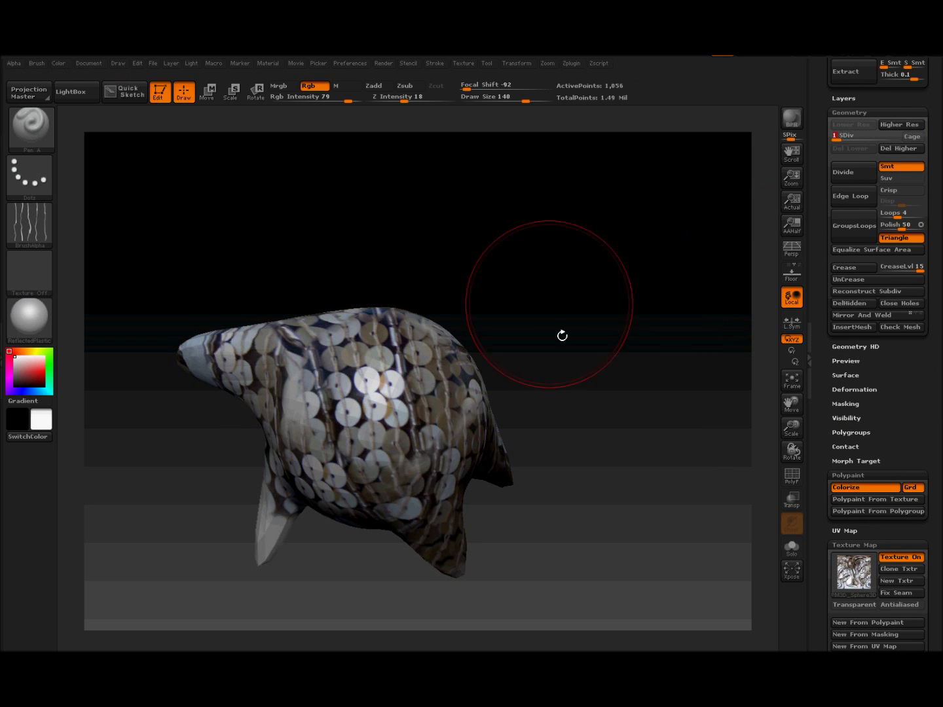
drag(563, 335, 606, 429)
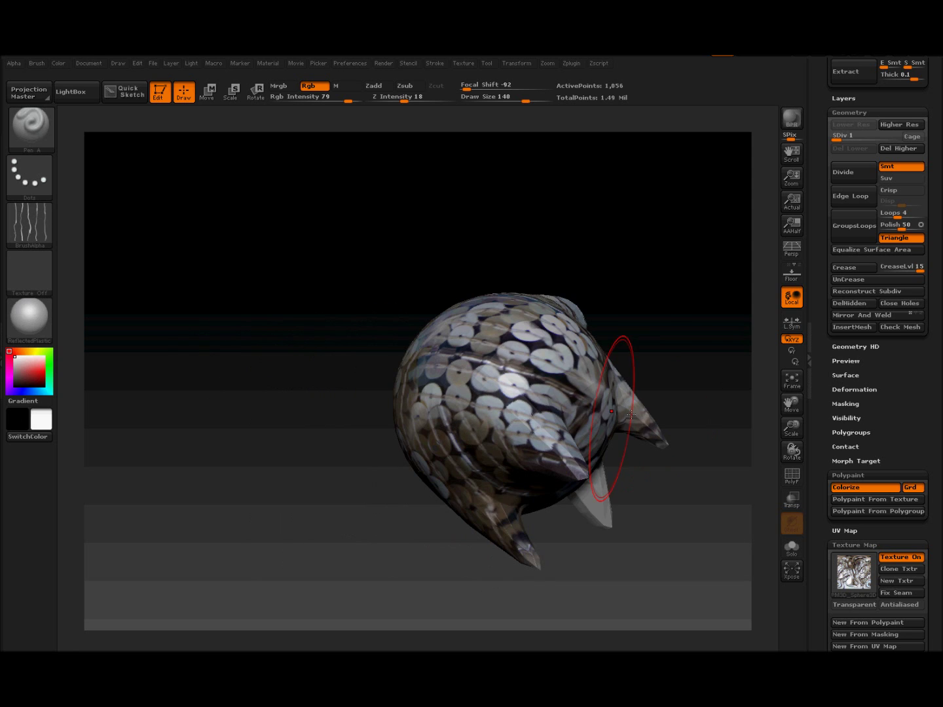
drag(367, 519, 582, 419)
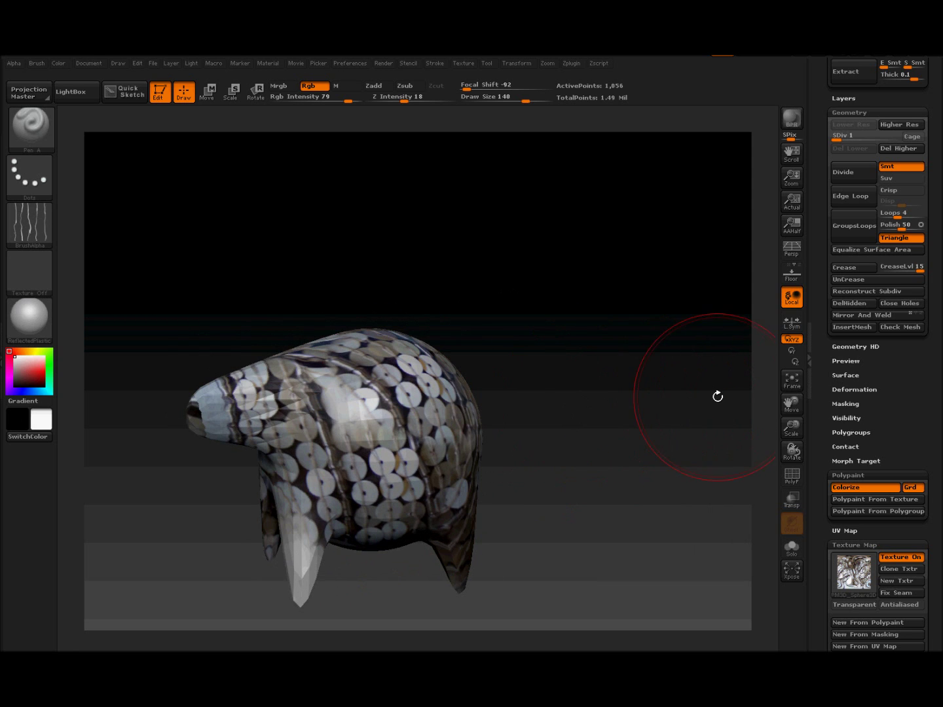
drag(789, 402, 813, 359)
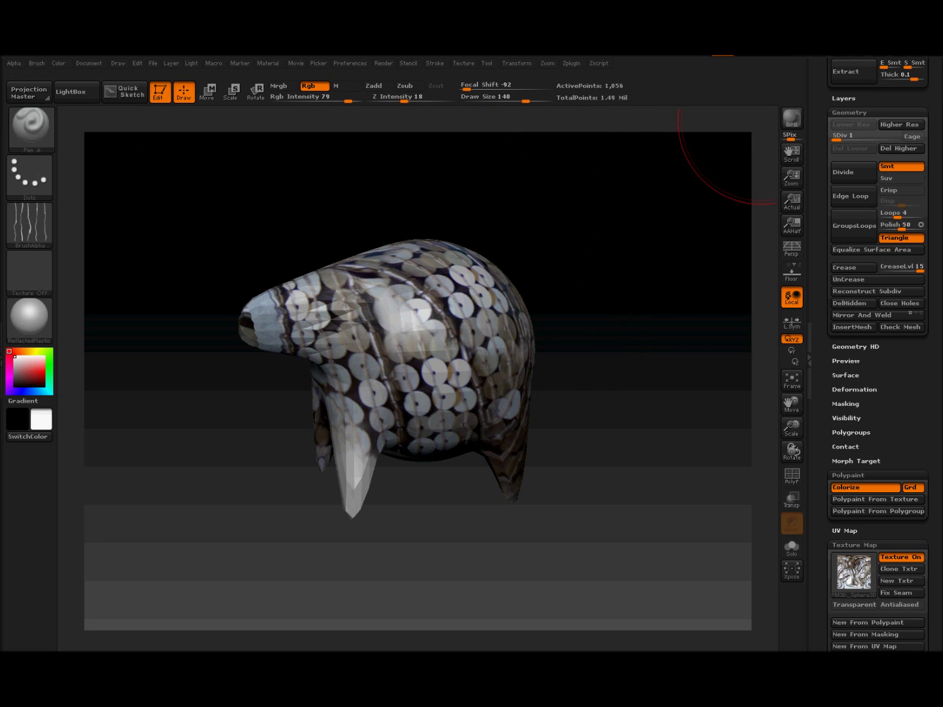
Step: Switch to the mesh folder in Windows Explorer, delete ColladaExport.BMP and ColladaExport.dae, and close the folder
key(alt+Tab)
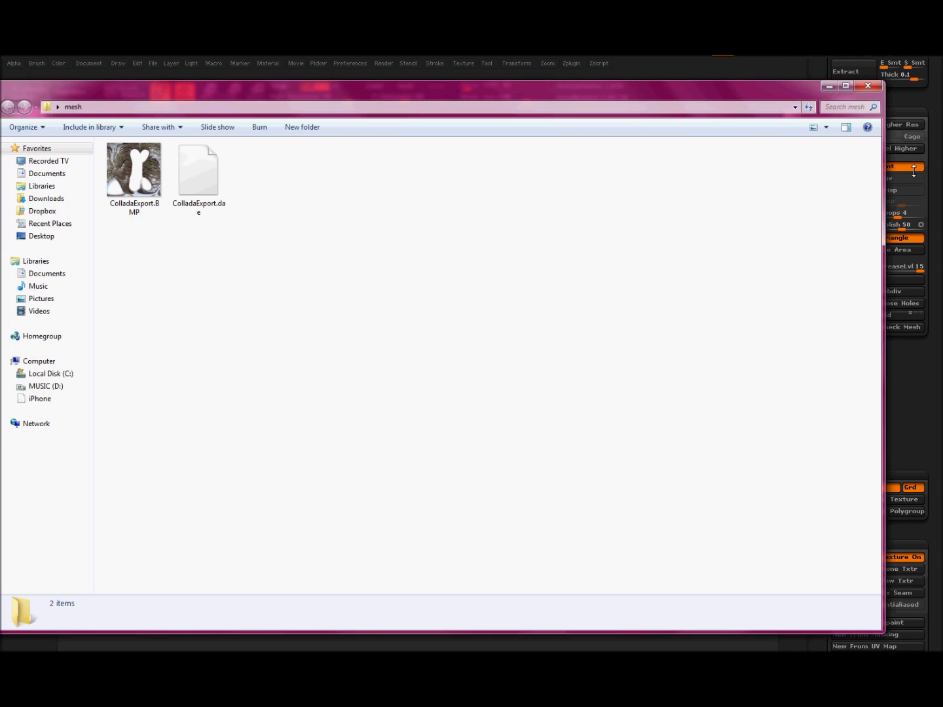
key(ctrl+a)
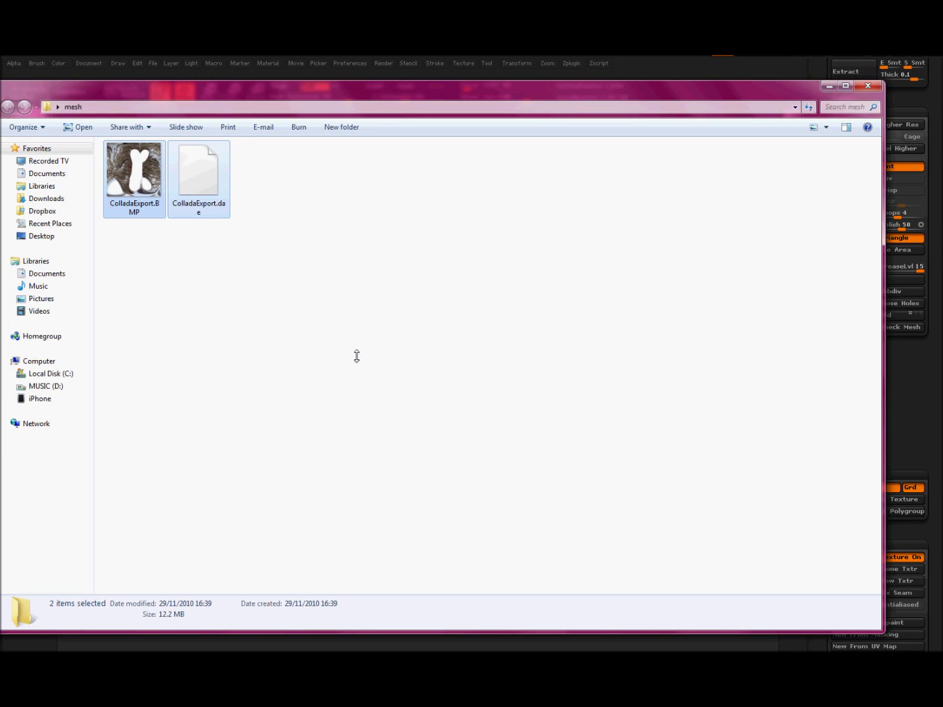
key(Delete)
click(582, 362)
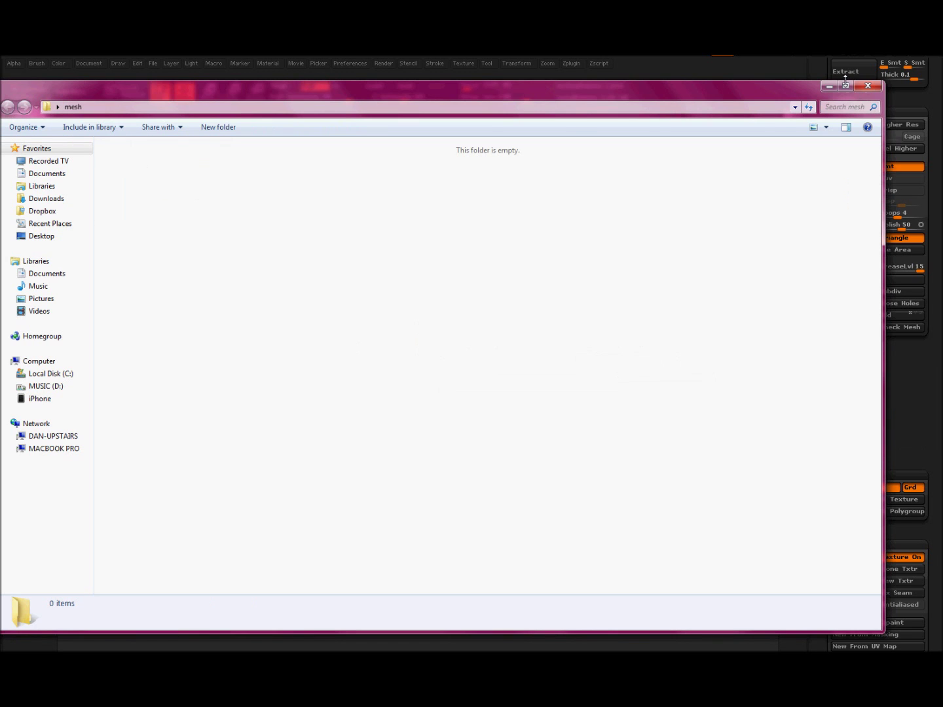
click(866, 85)
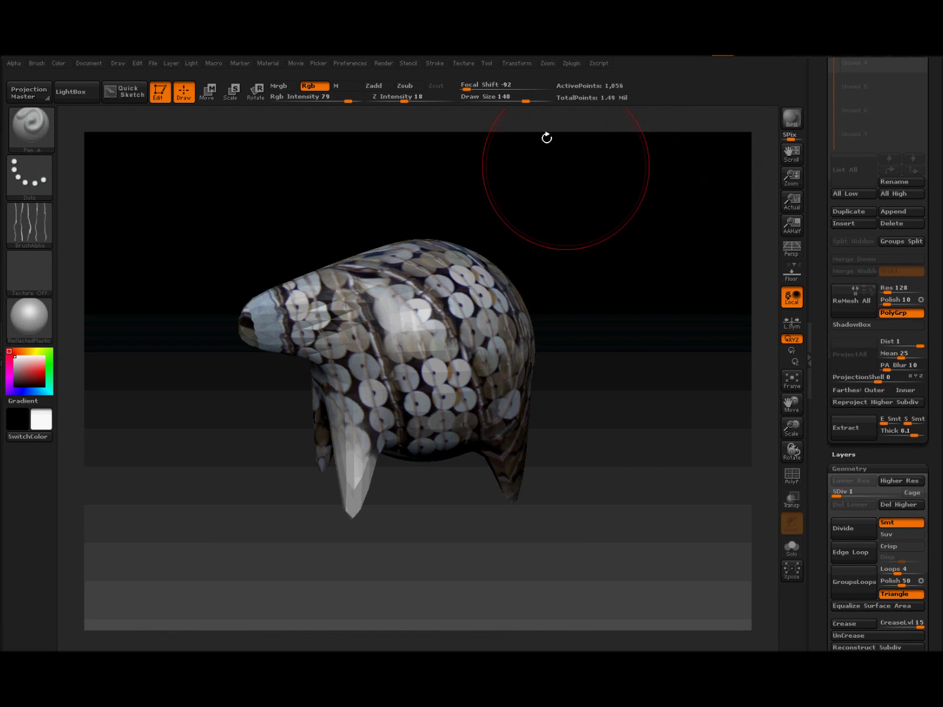
Step: Export the creature as a Second Life mesh with ZSculpty Tools, saving it as ColladaExport.dae in the mesh folder
click(571, 63)
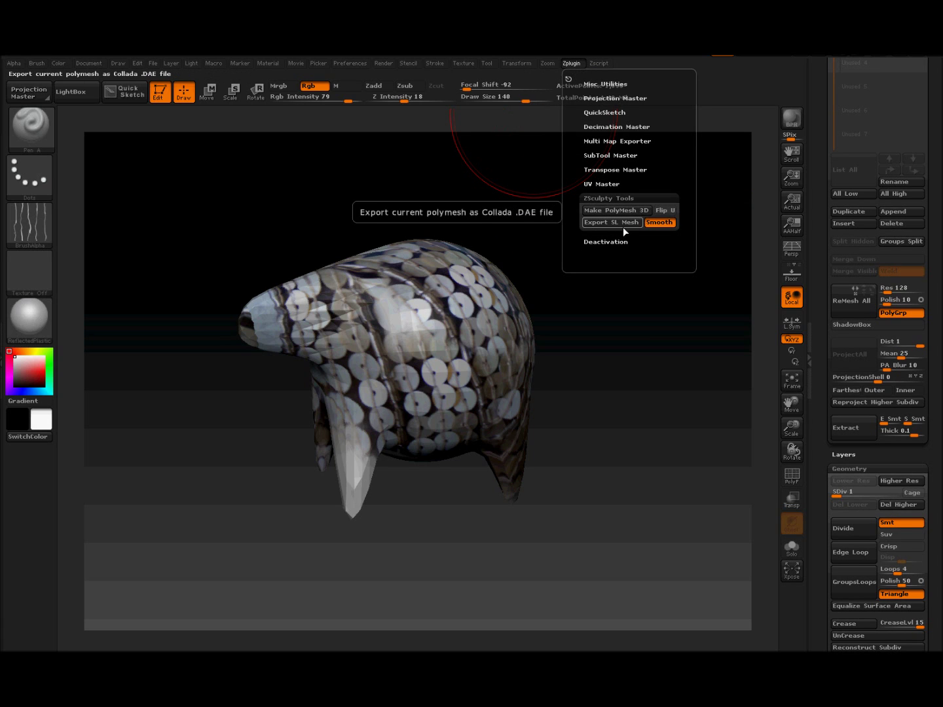
click(605, 224)
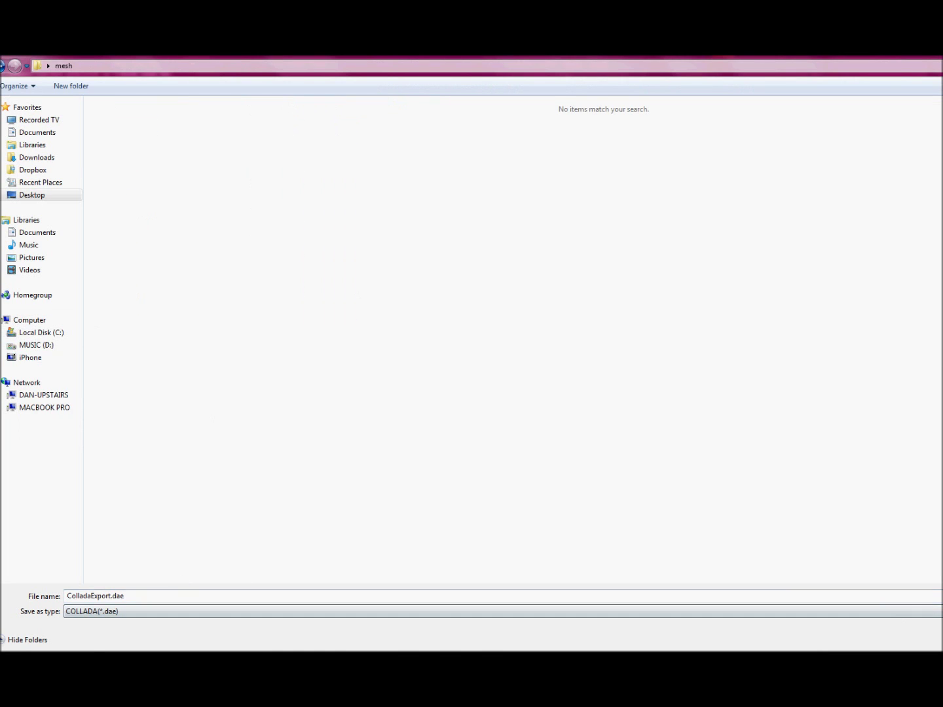
key(Return)
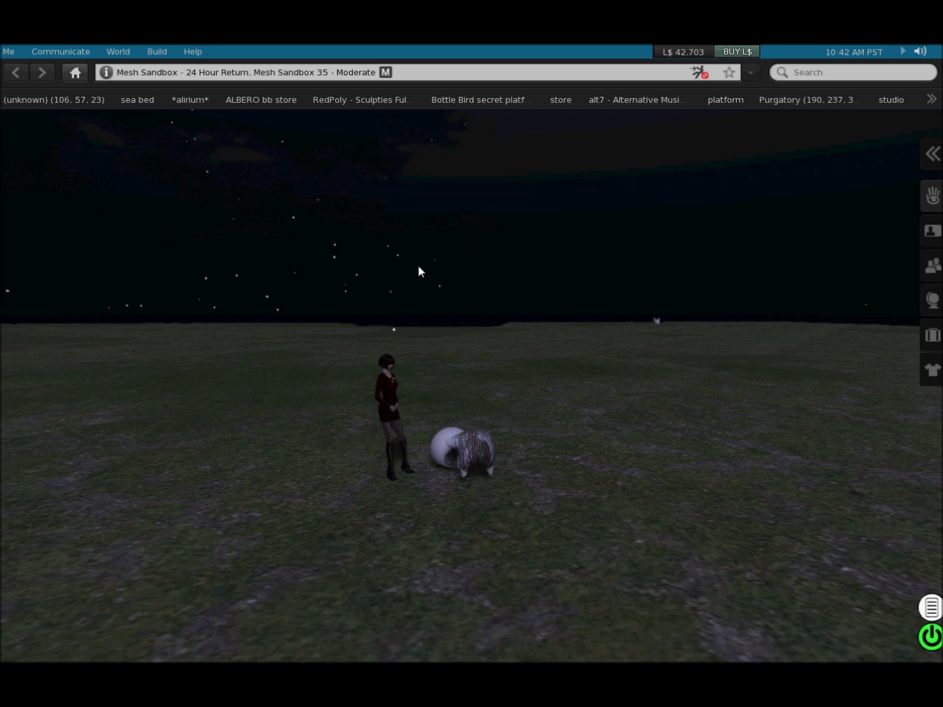
Step: Switch to the Second Life viewer and choose ColladaExport.dae from the mesh folder as the model for upload
alt+drag(480, 454, 413, 275)
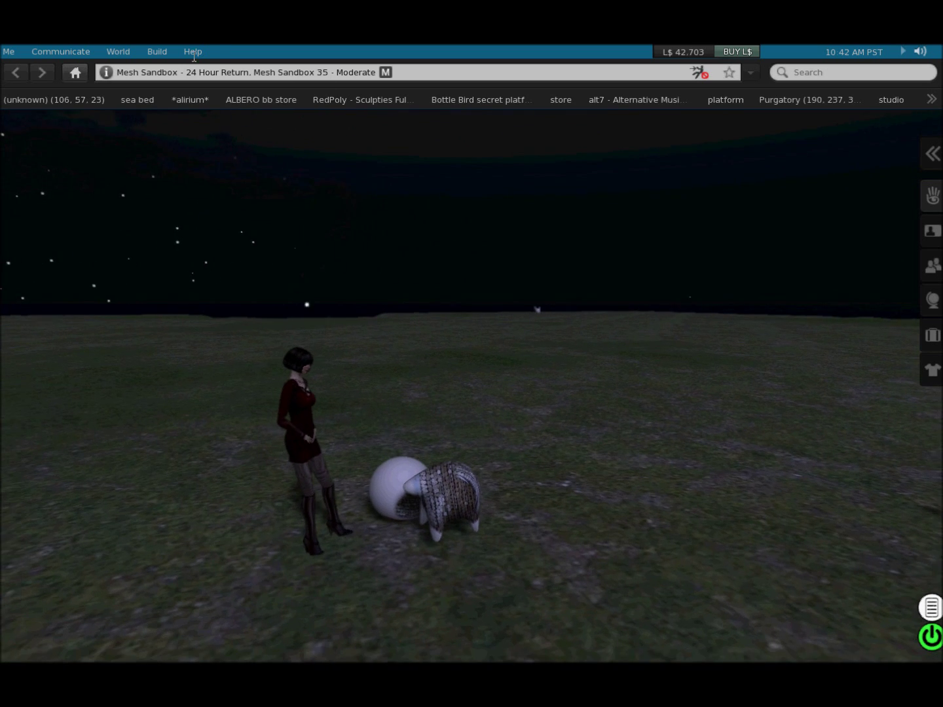
click(158, 51)
mouse_move(205, 221)
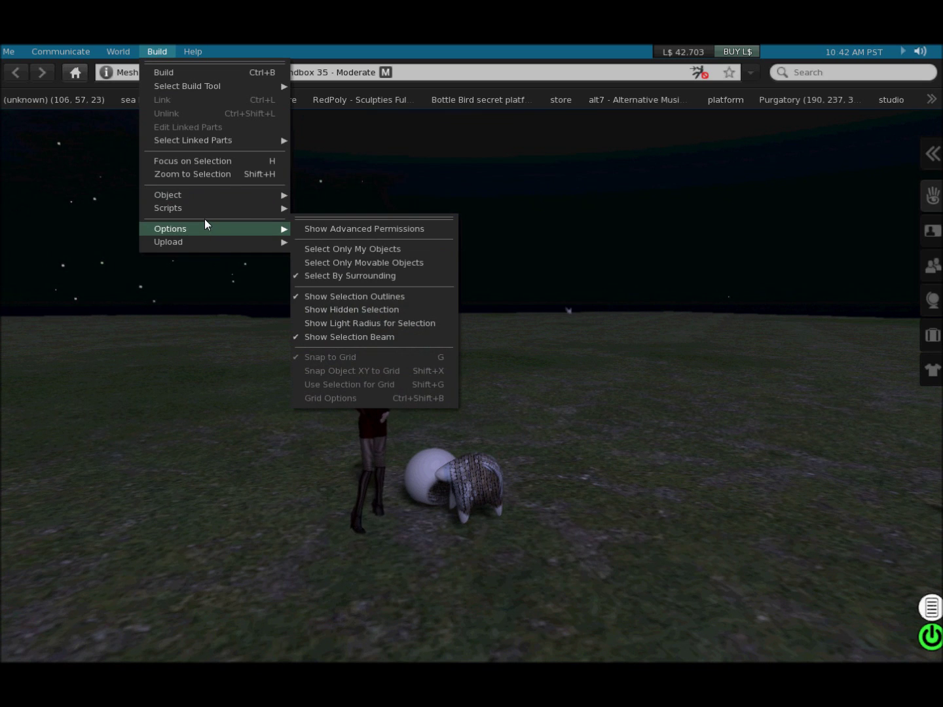
mouse_move(217, 242)
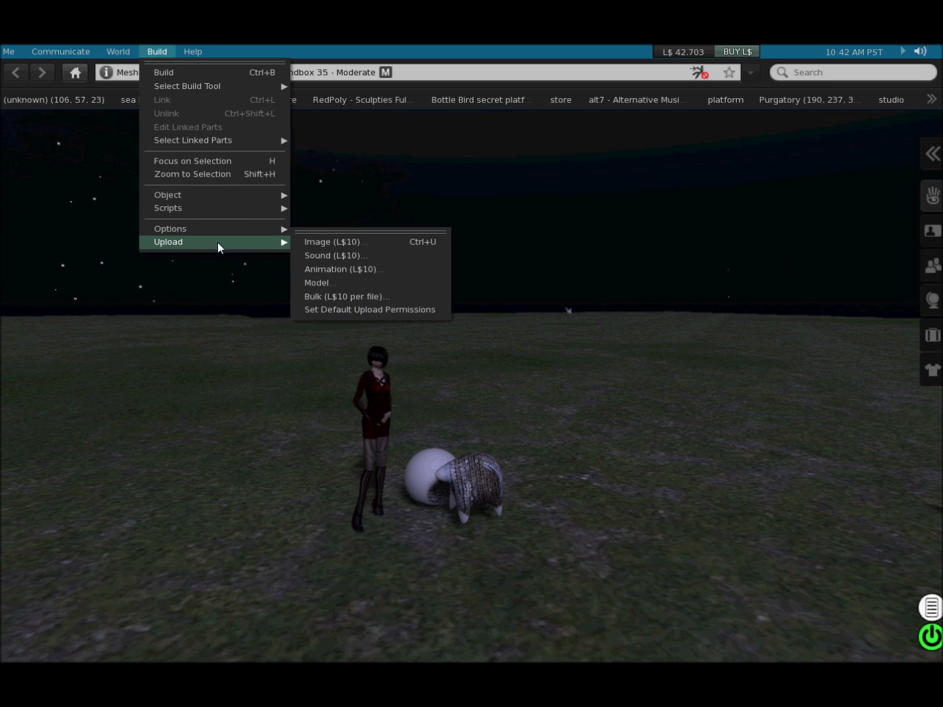
click(321, 284)
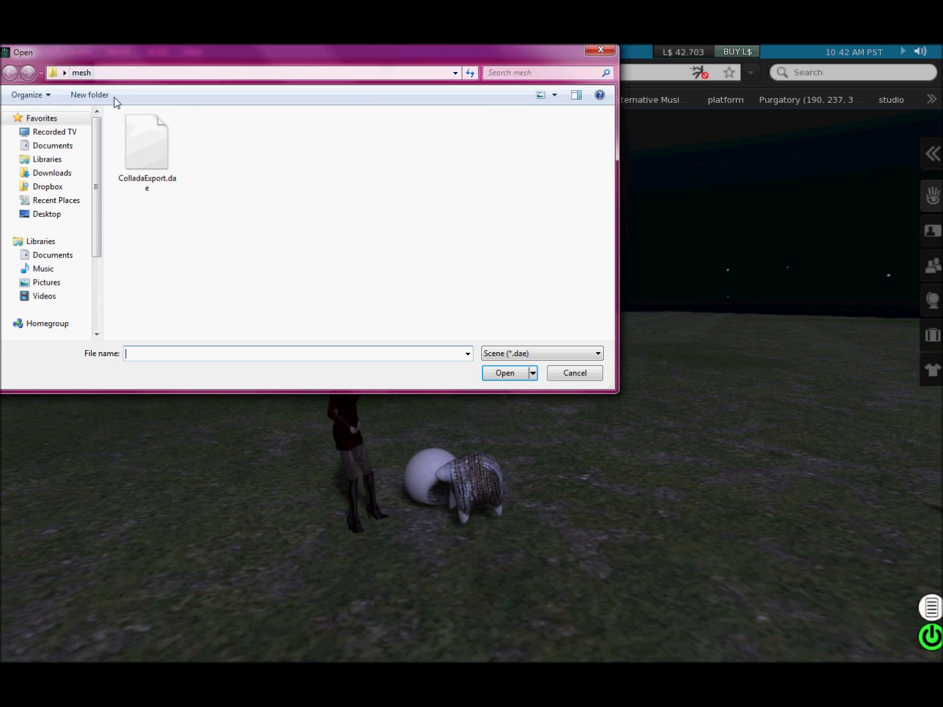
click(145, 154)
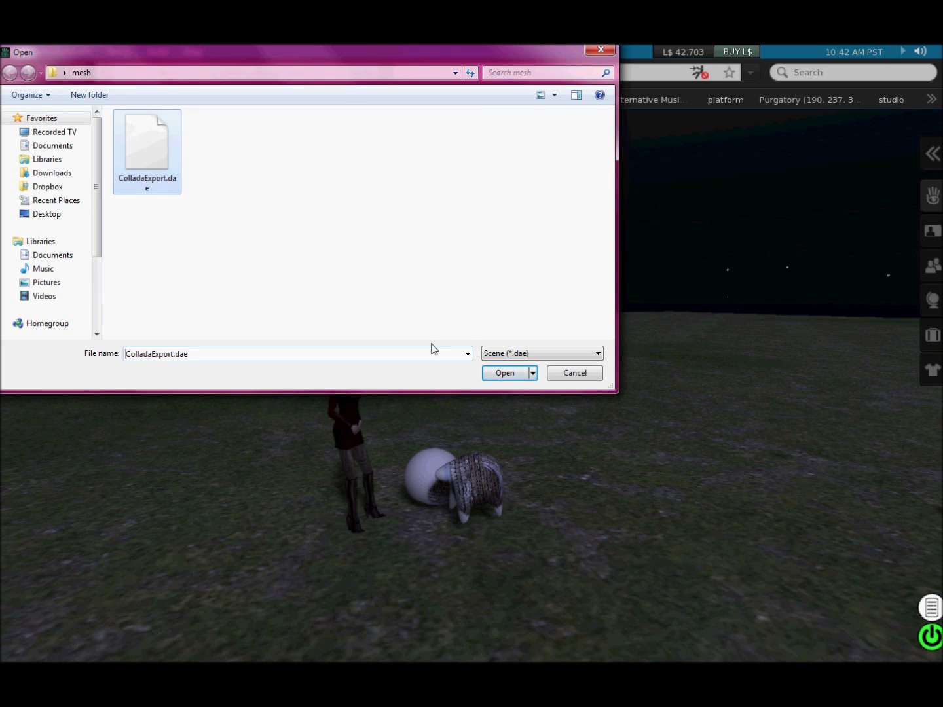
click(505, 372)
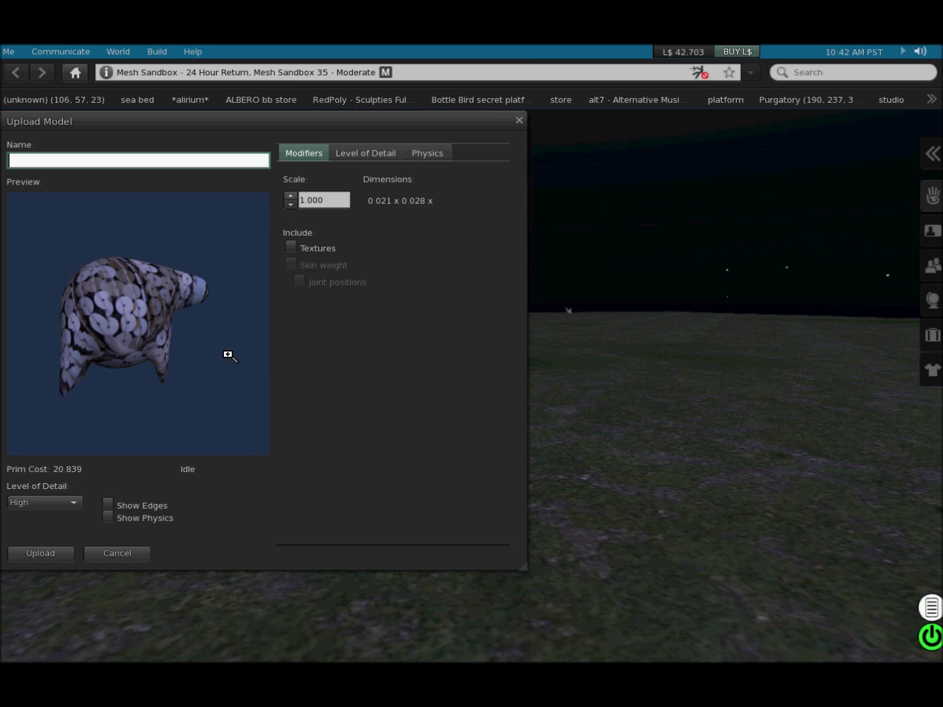
Step: Check the creature in the model preview, include its textures, enter a model name and upload it
mouse_move(228, 355)
mouse_down()
mouse_move(189, 357)
mouse_move(218, 363)
mouse_up()
drag(184, 409, 214, 405)
click(290, 245)
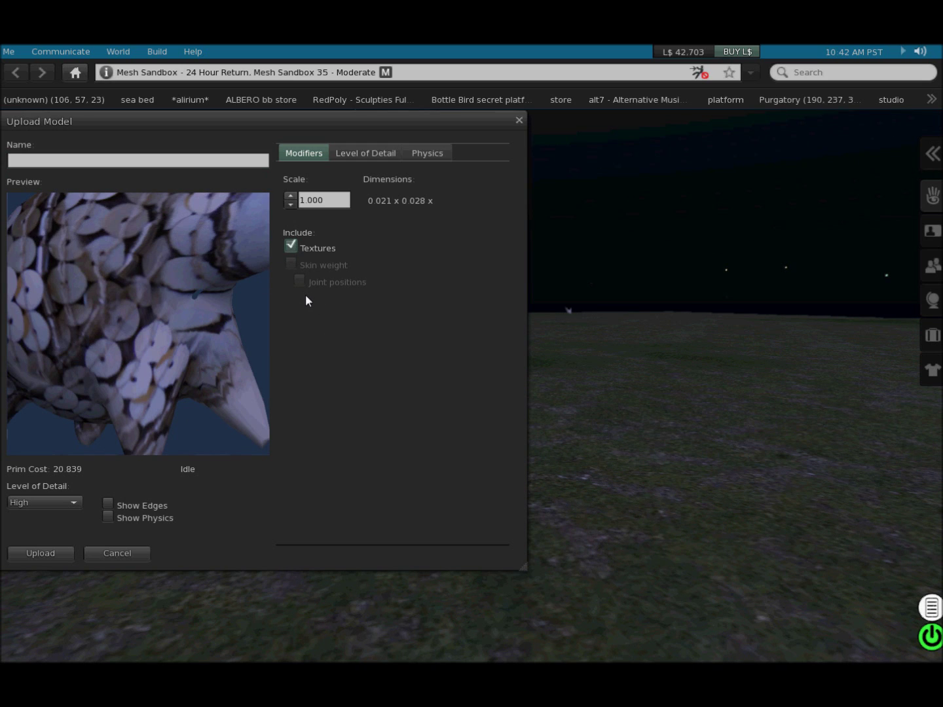
click(48, 154)
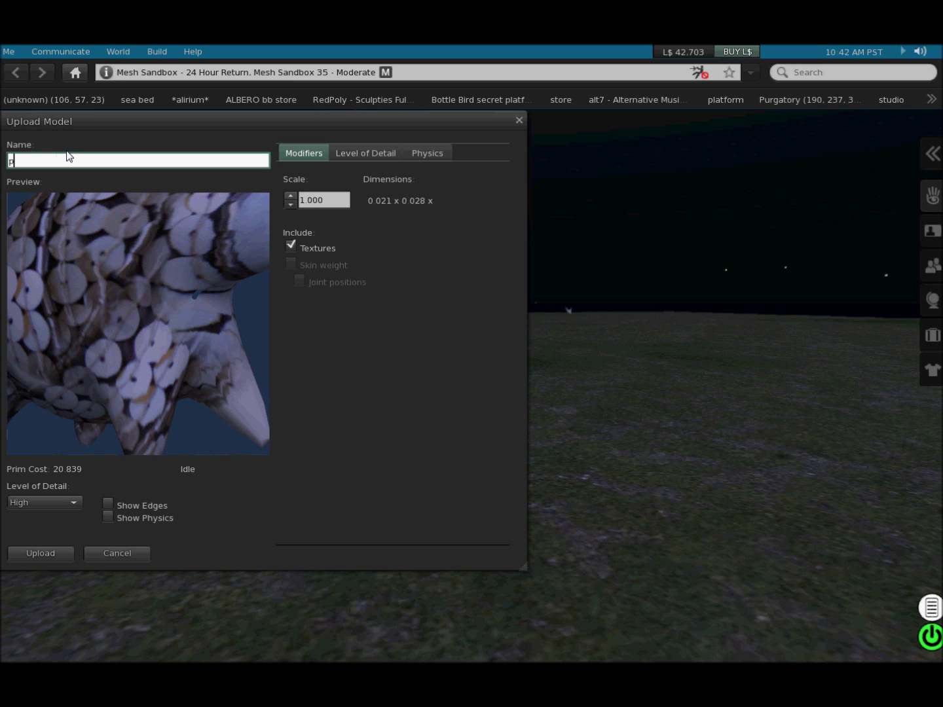
click(38, 553)
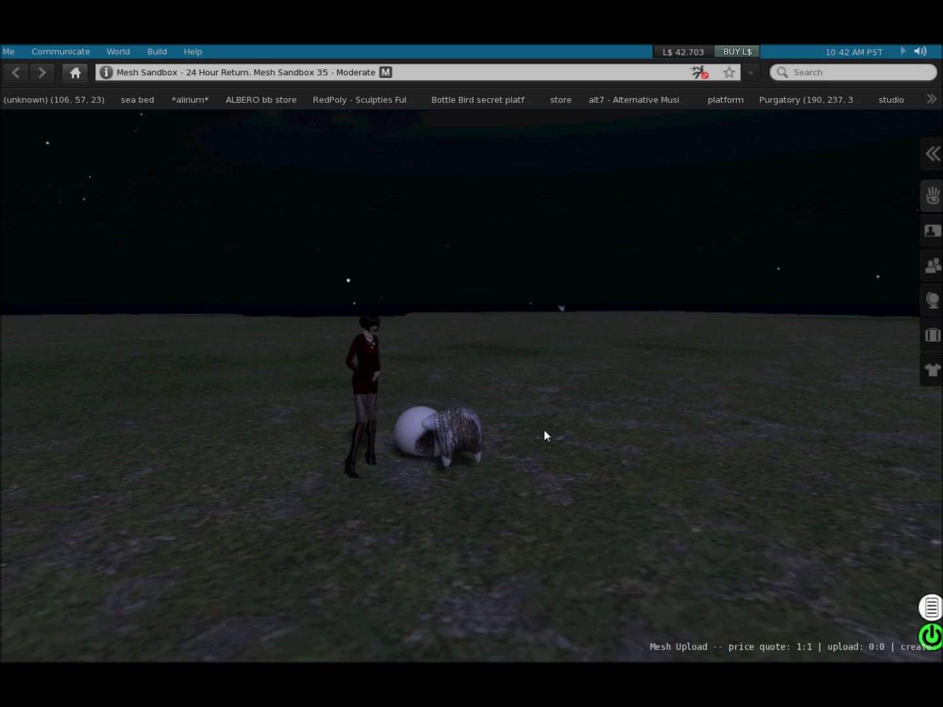
Step: Place the ColladaExportShape object from the recent inventory items on the ground near the avatar and open it for editing
key(ctrl+i)
click(816, 194)
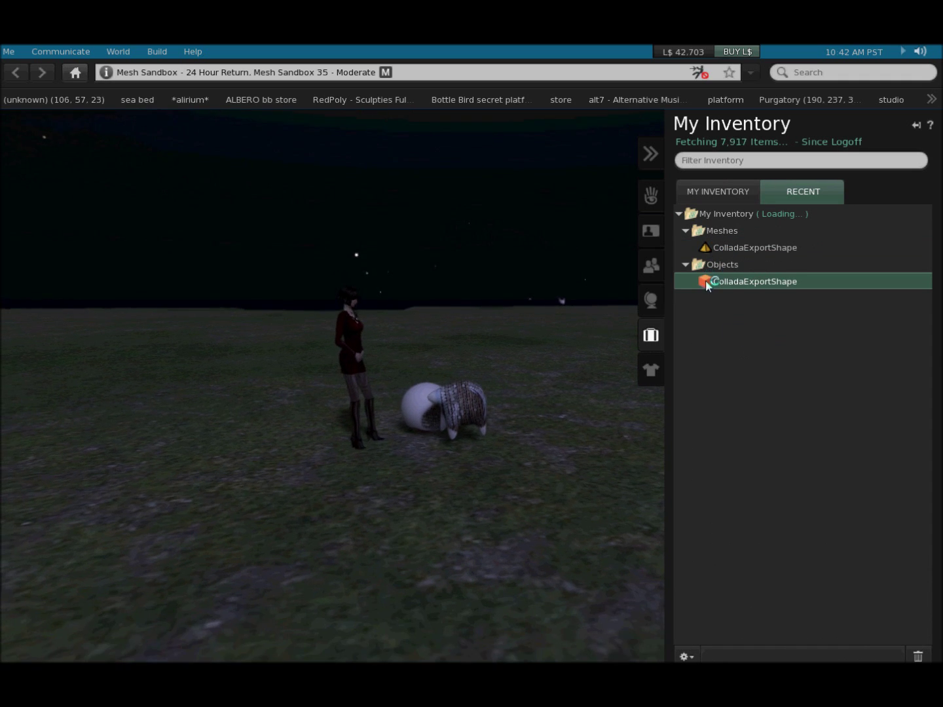
drag(707, 281, 471, 456)
scroll(471, 456, up, 5)
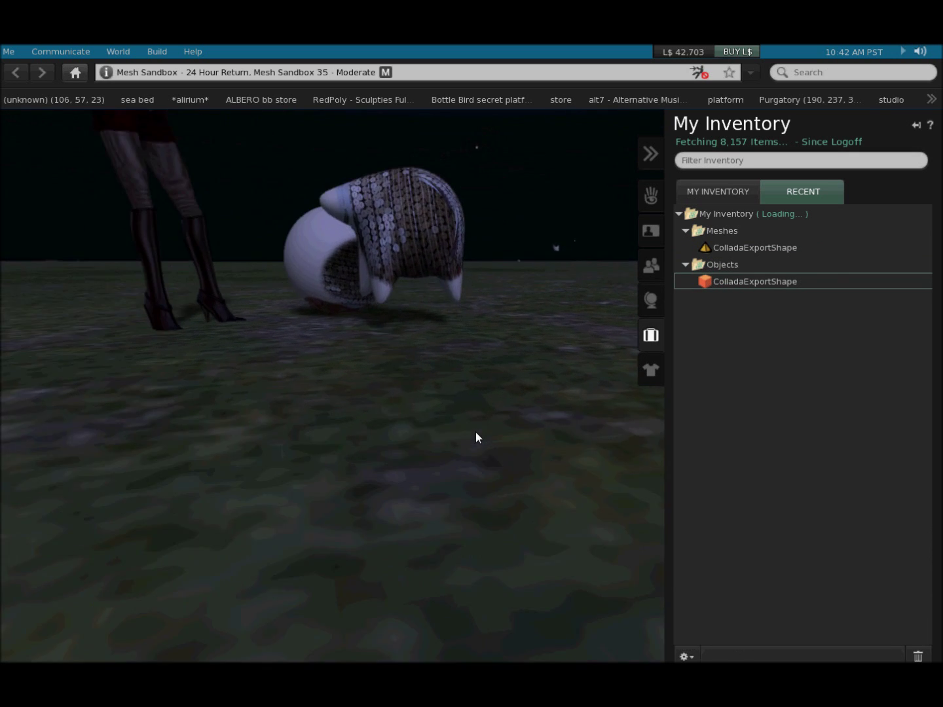
scroll(475, 430, up, 5)
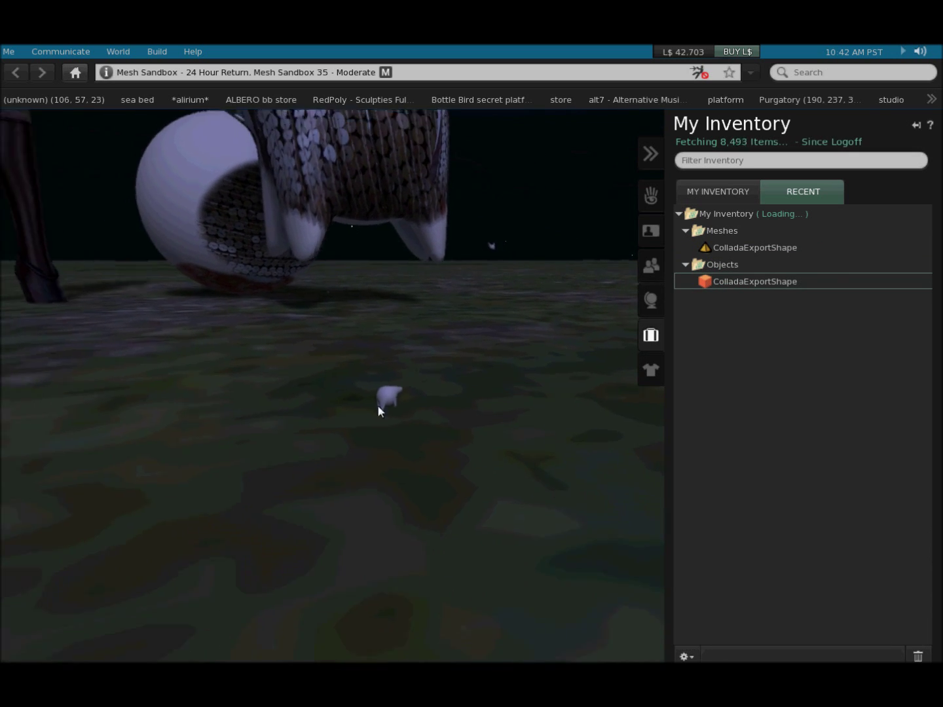
right_click(385, 402)
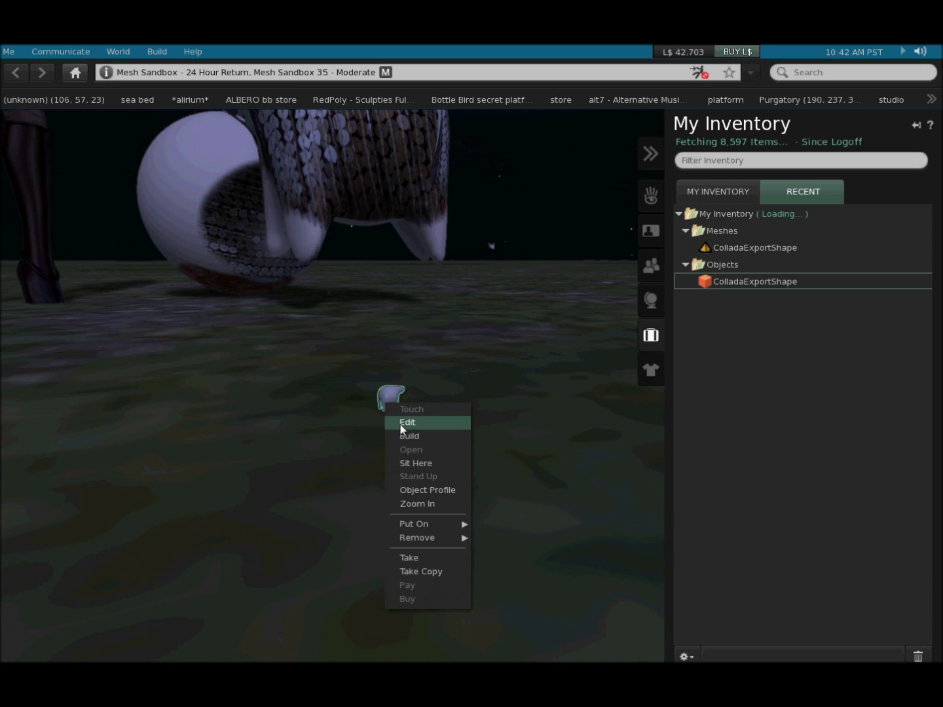
click(403, 423)
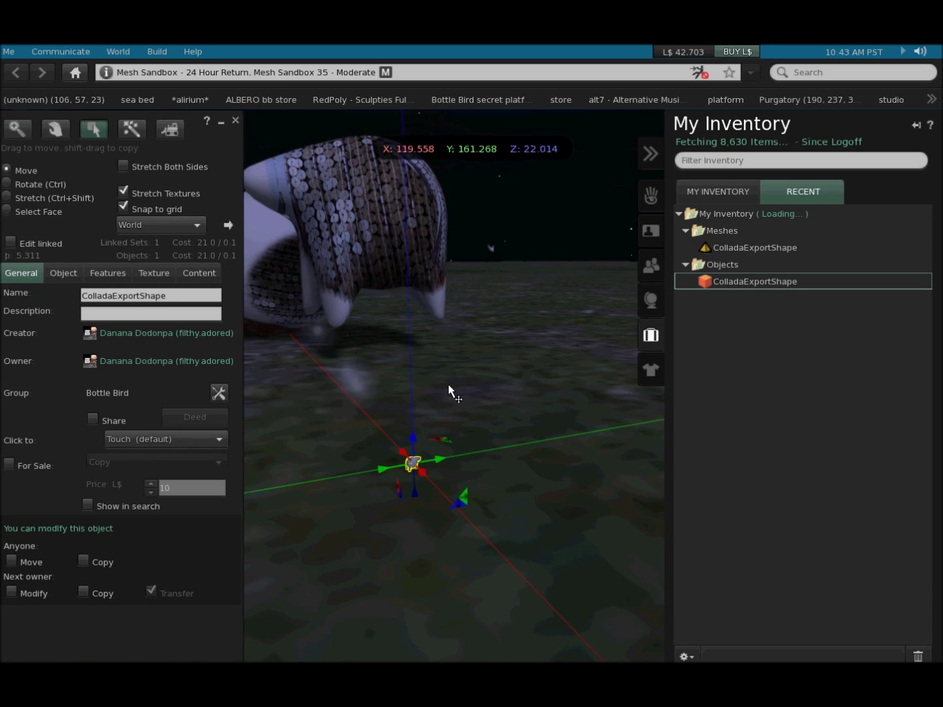
key(ctrl+shift)
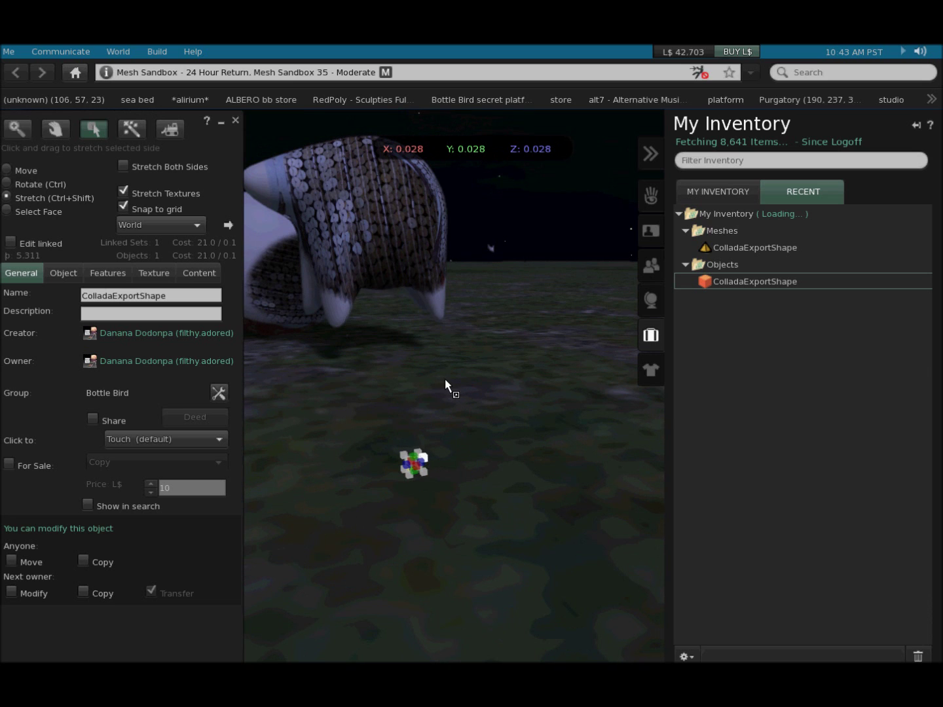
ctrl+shift+drag(421, 451, 809, 250)
key(Escape)
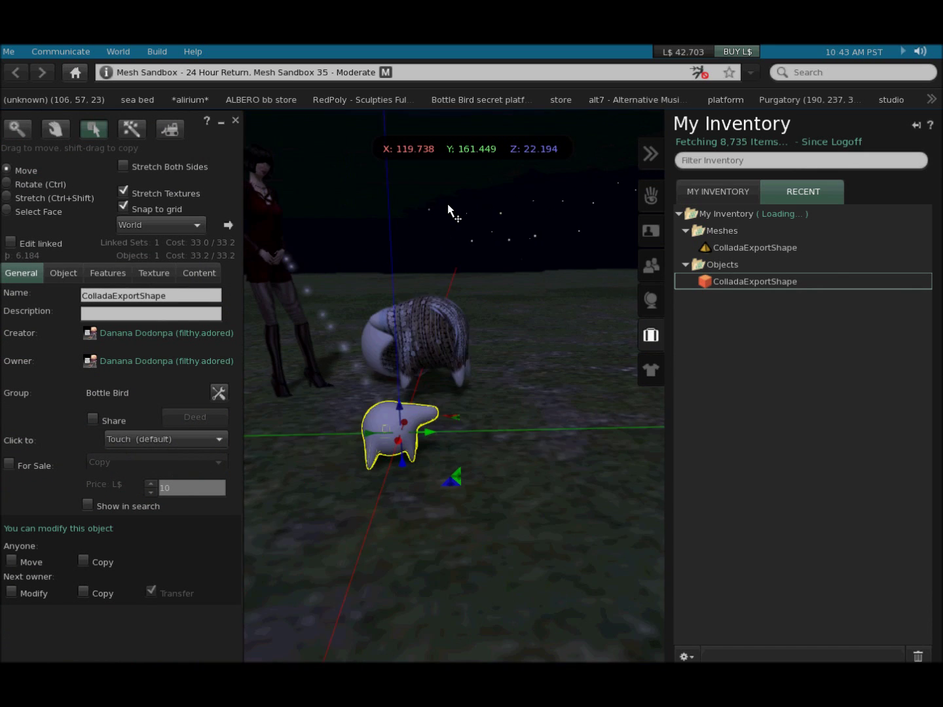
key(ctrl)
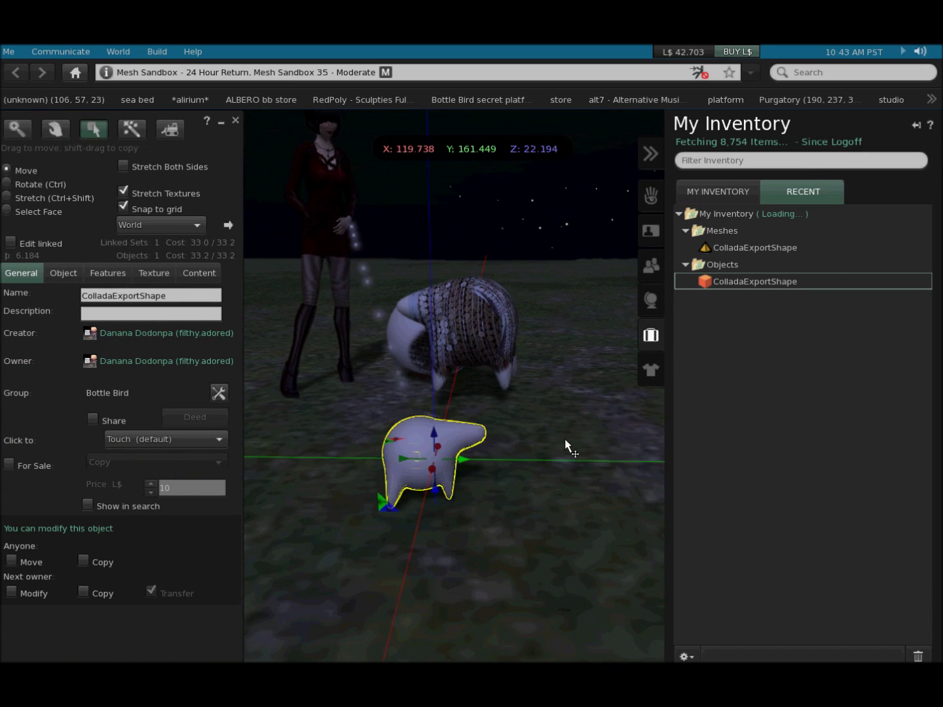
key(ctrl+z)
Step: Stretch the placed creature evenly in all directions to roughly the size of the older creature nearby
key(ctrl+shift)
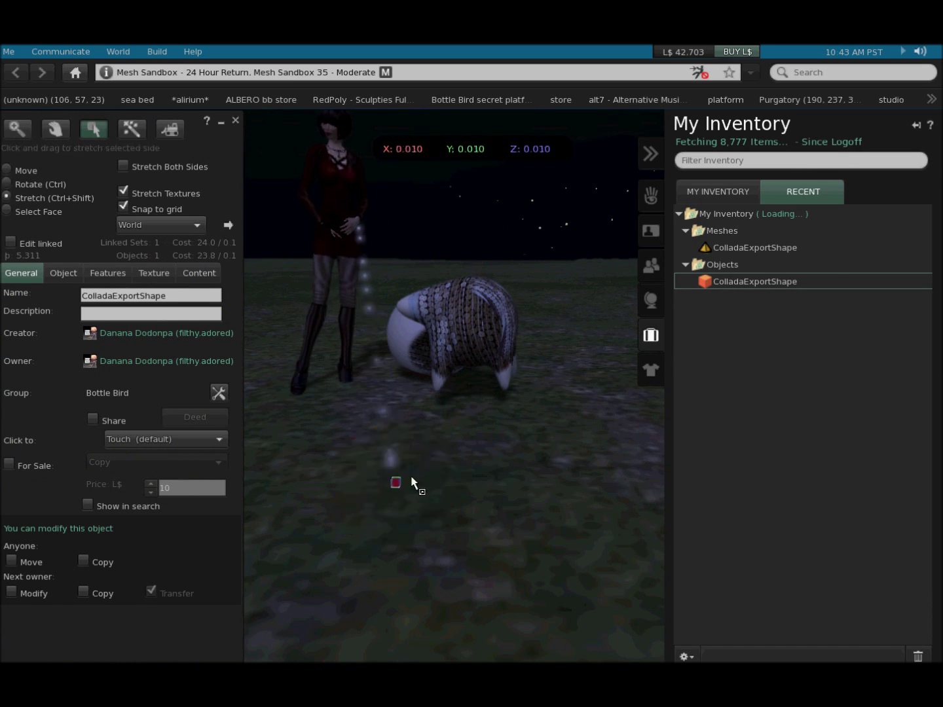
ctrl+shift+drag(397, 482, 594, 306)
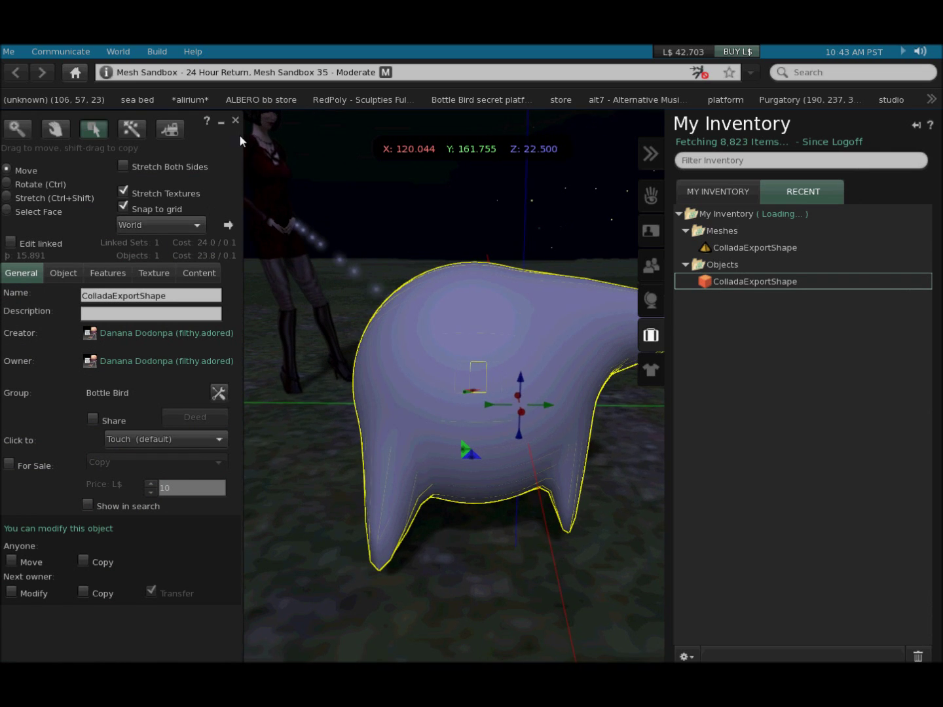
Step: Upload the image ColladaExport.BMP from the mesh folder as a texture named ColladaExport
click(156, 51)
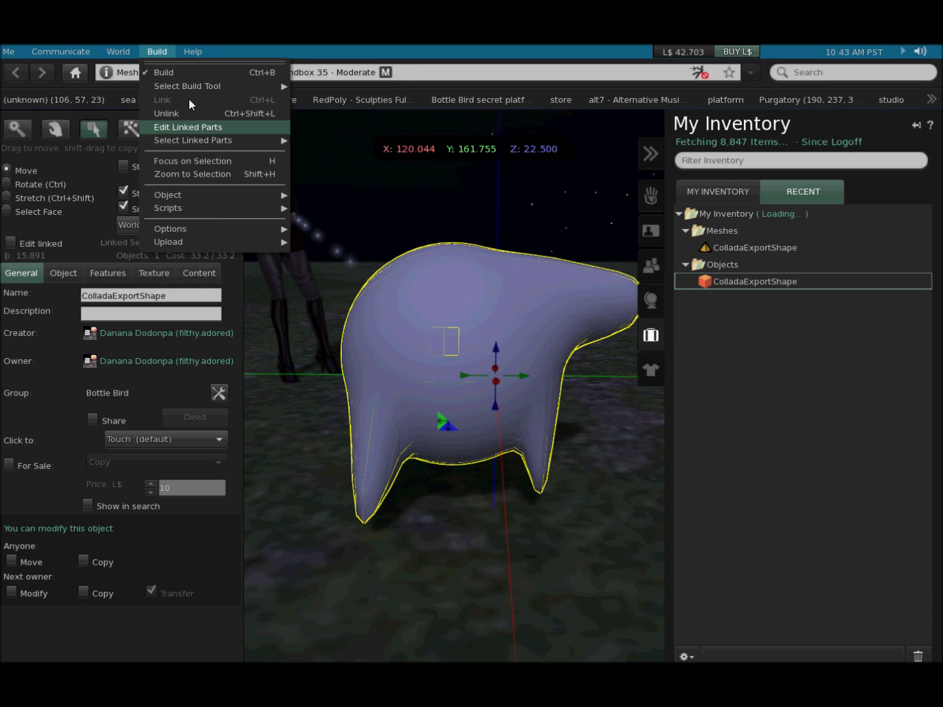
mouse_move(224, 241)
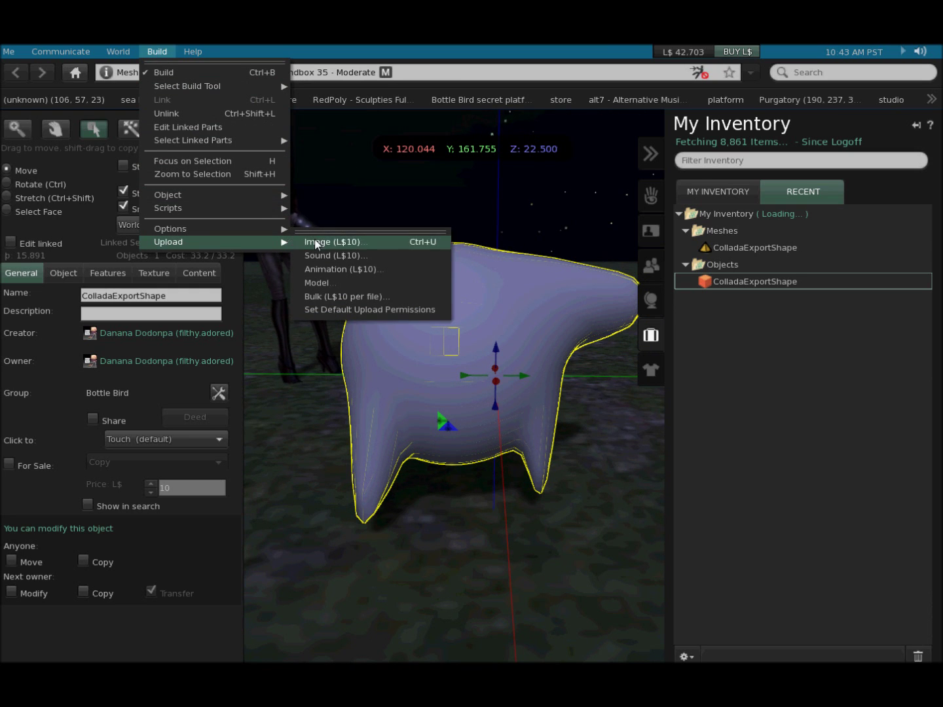
click(354, 243)
click(148, 150)
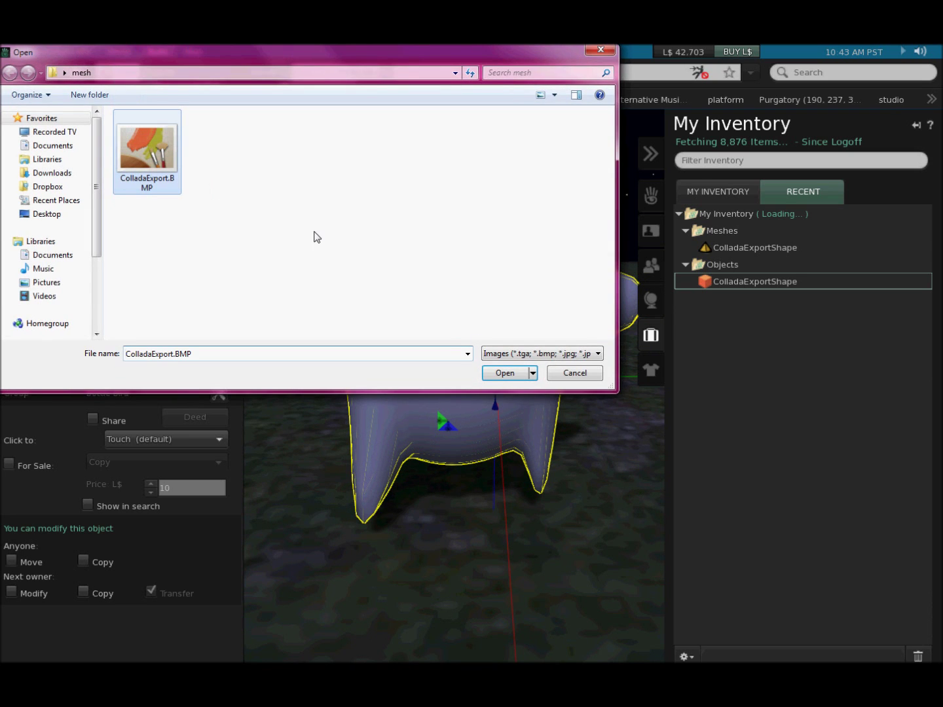
click(501, 374)
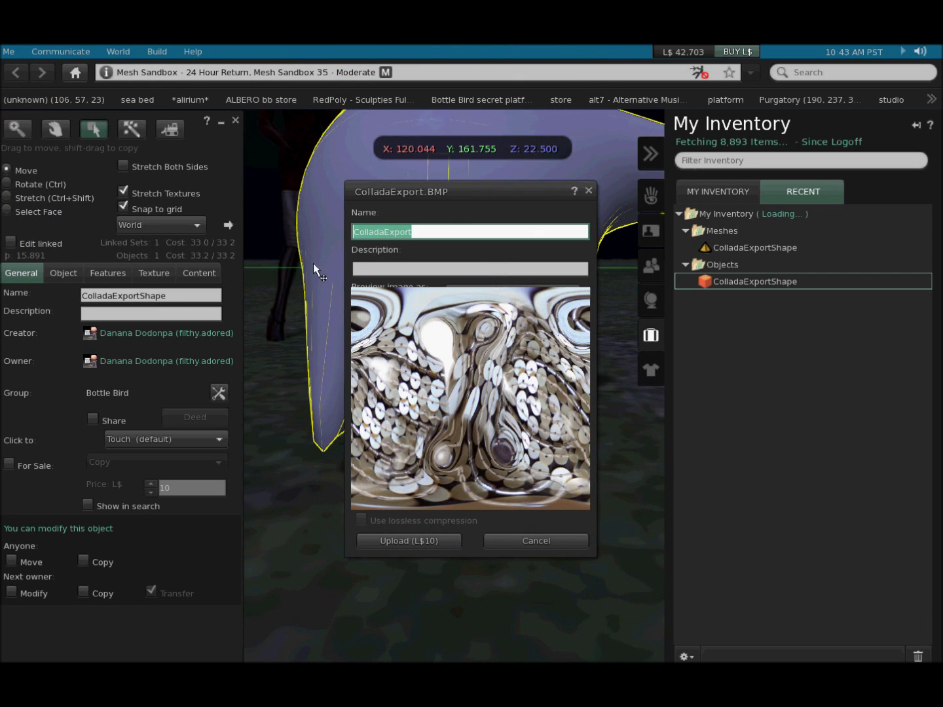
click(420, 541)
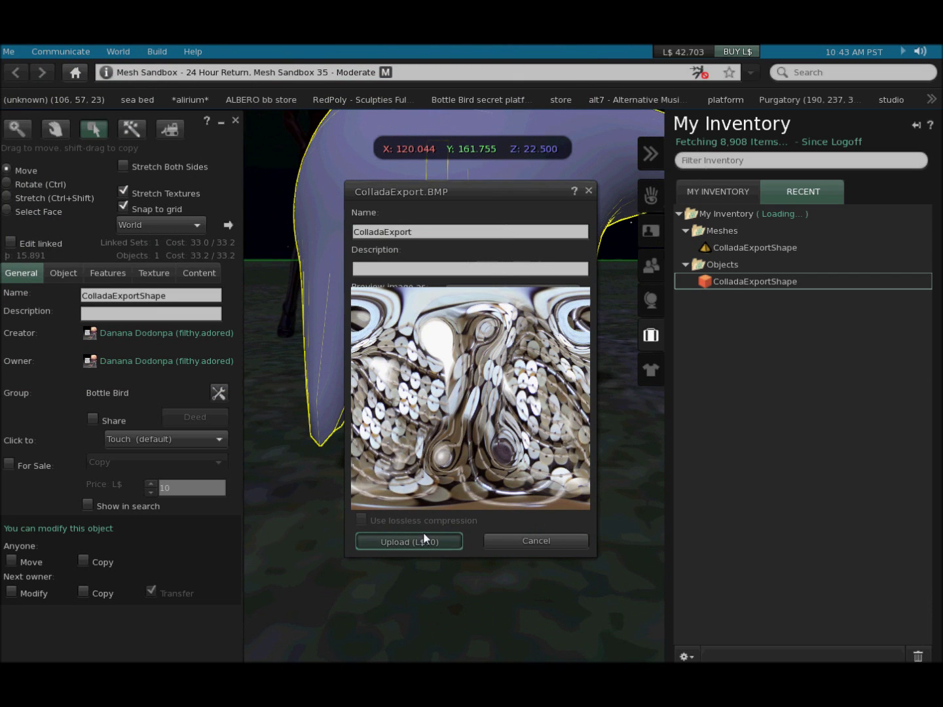
click(422, 539)
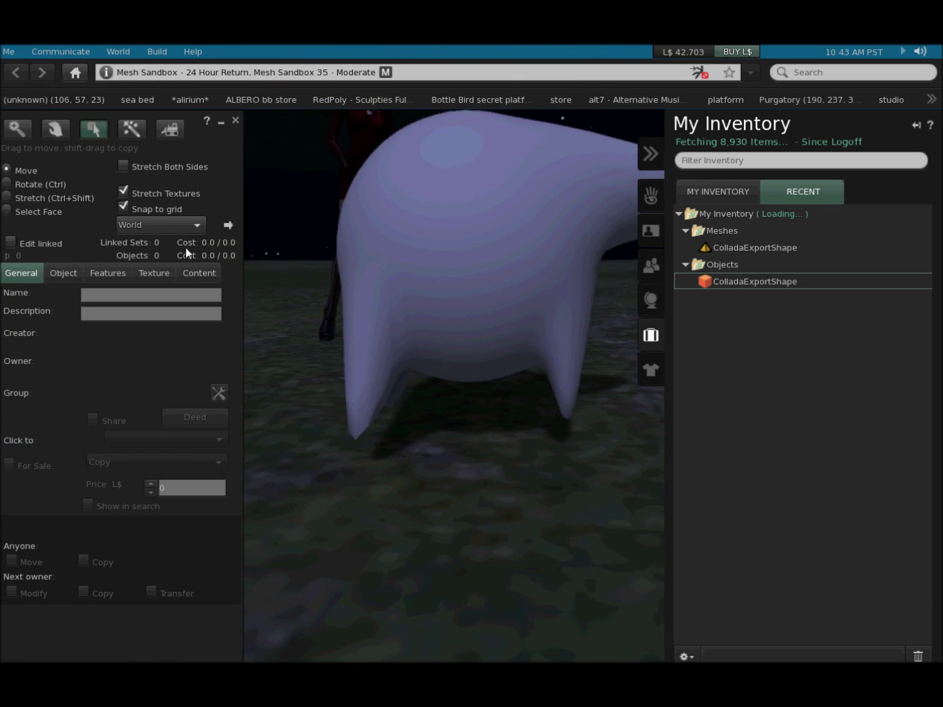
Step: Apply the uploaded ColladaExport texture to the placed creature and finish editing it
click(154, 273)
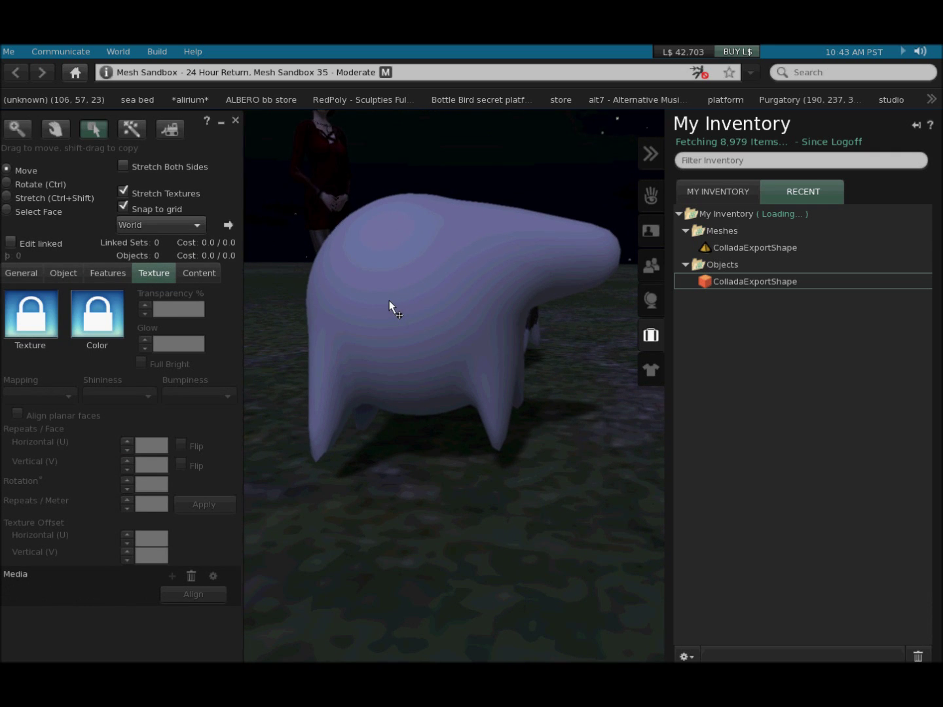
click(235, 122)
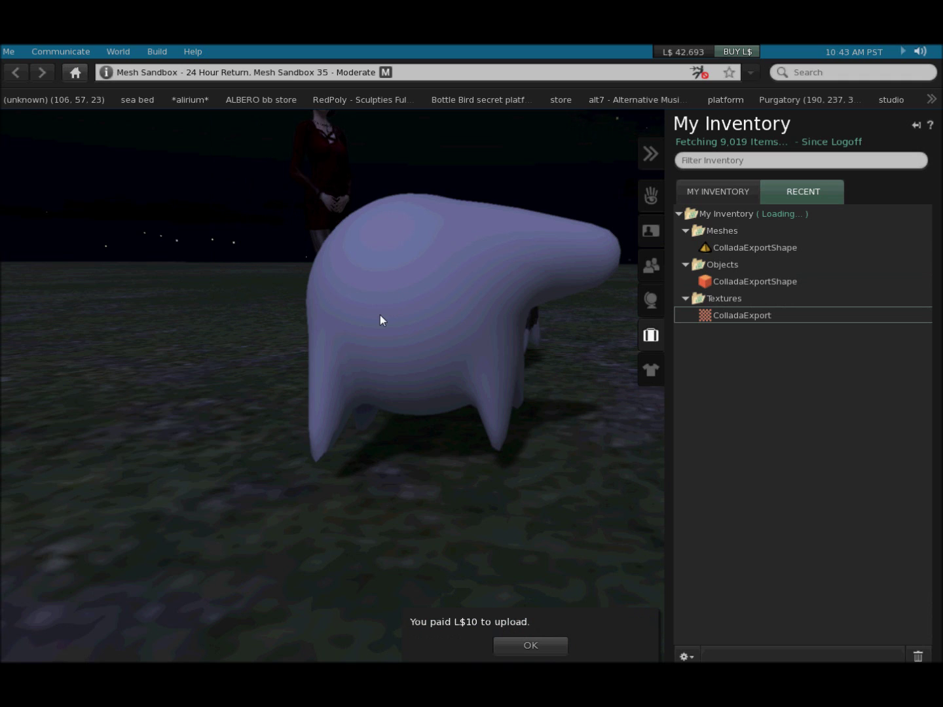
right_click(380, 316)
click(402, 333)
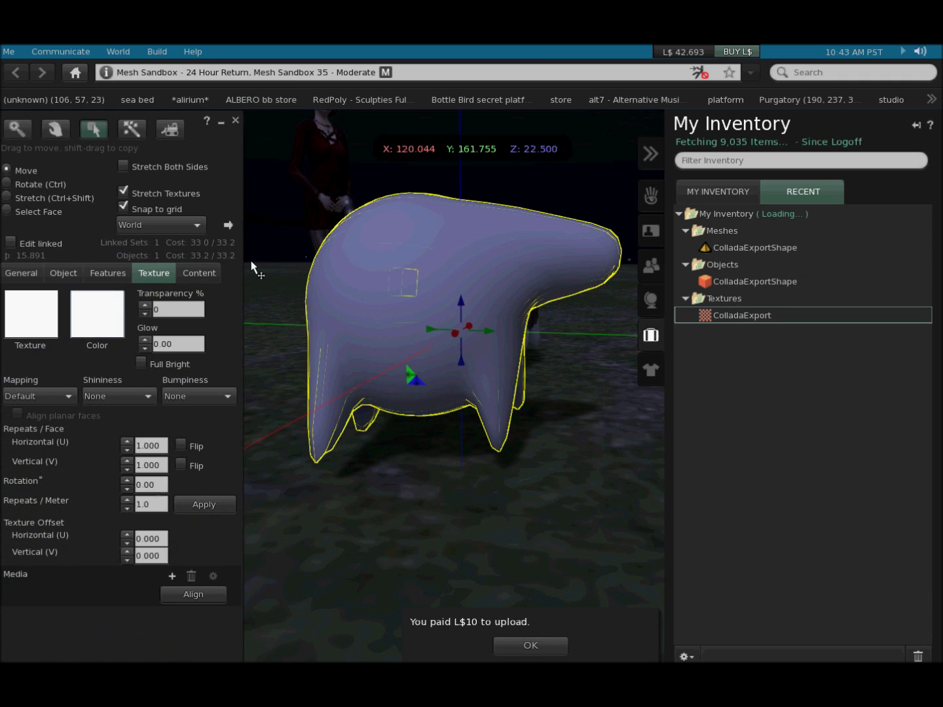
click(713, 316)
drag(713, 316, 103, 325)
drag(39, 332, 40, 330)
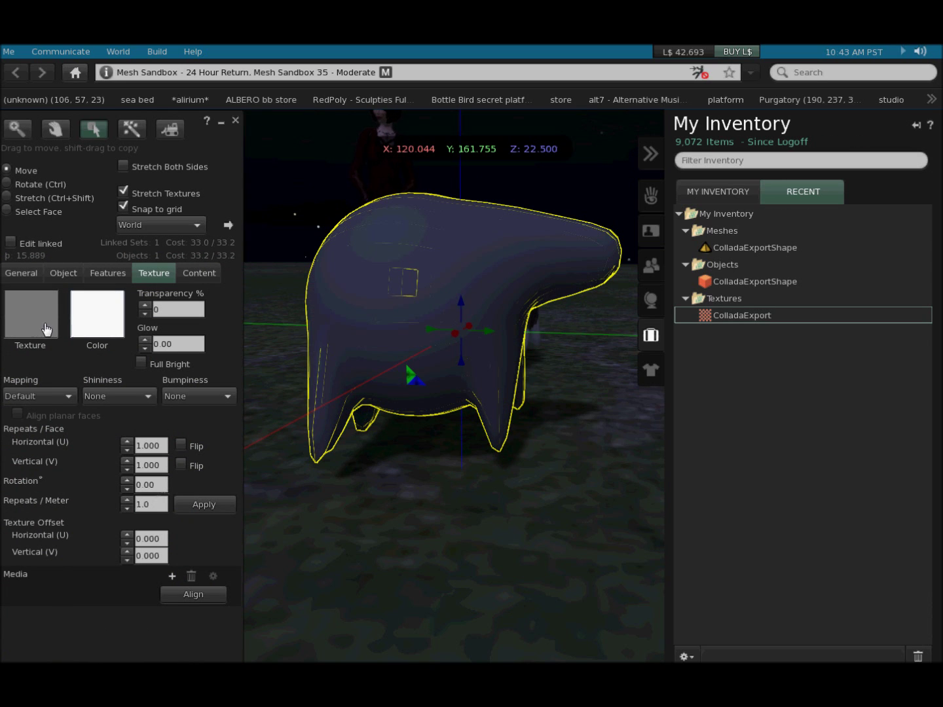
click(234, 121)
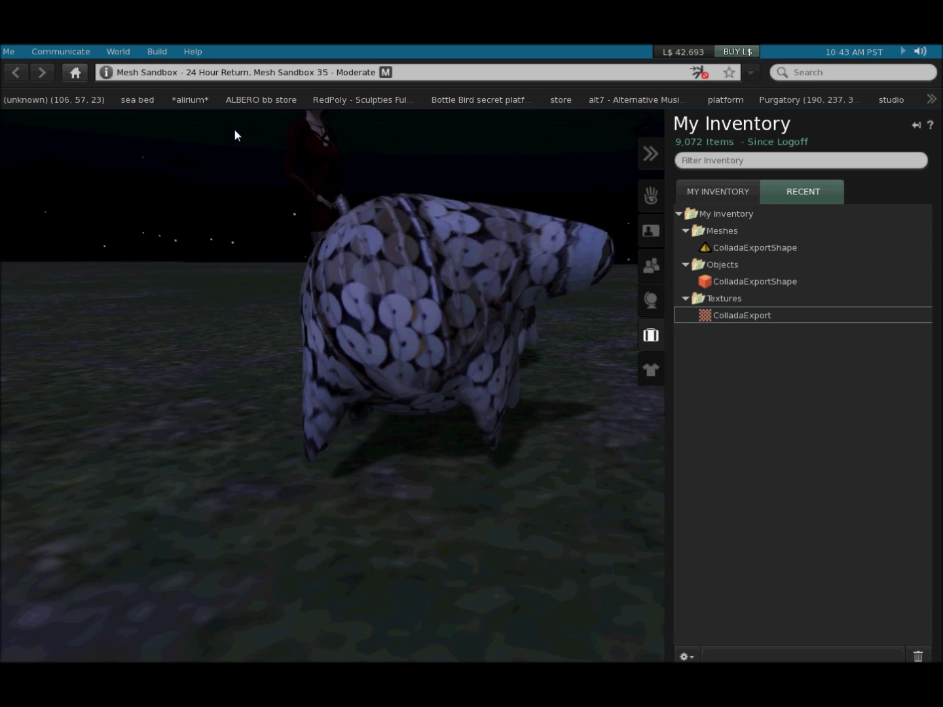
Step: Examine the textured creature in the sandbox from the front, sides, back and above
key(alt+Right)
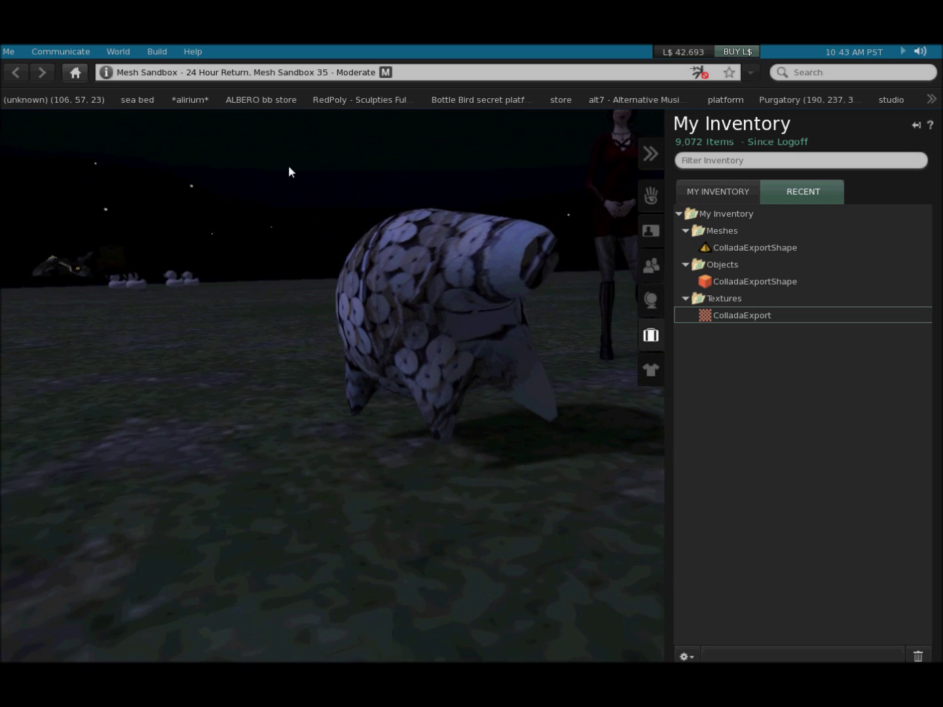
key(alt+Right)
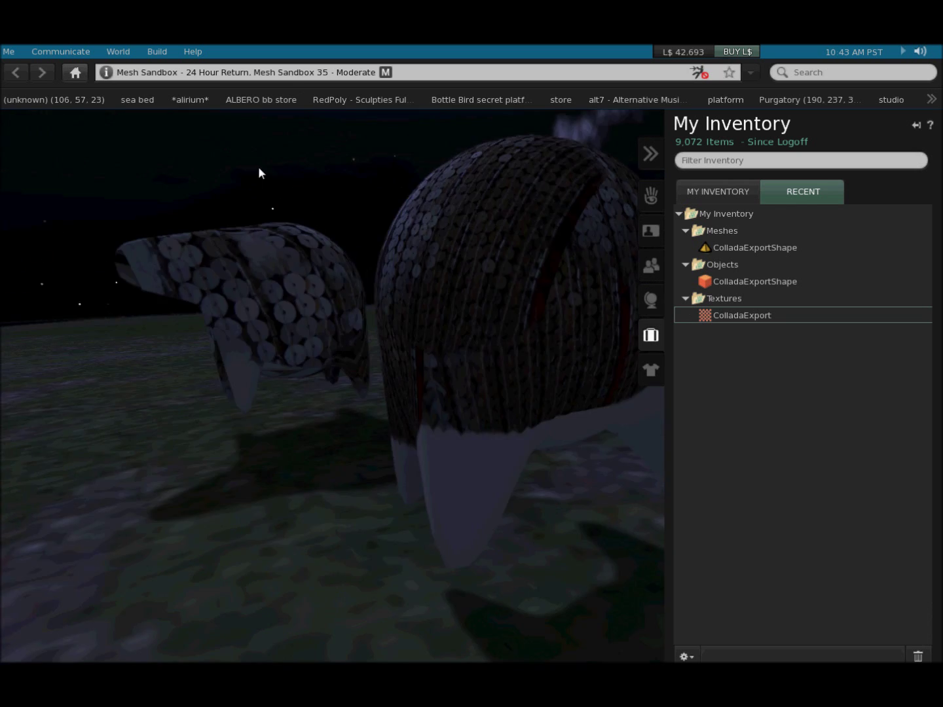
key(Left)
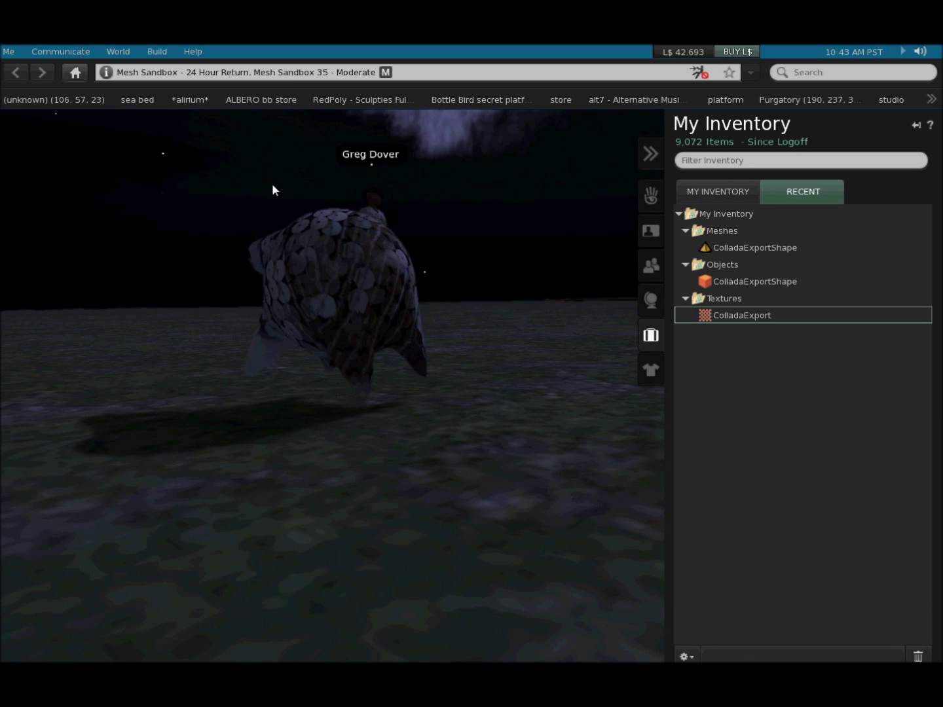
key(Left)
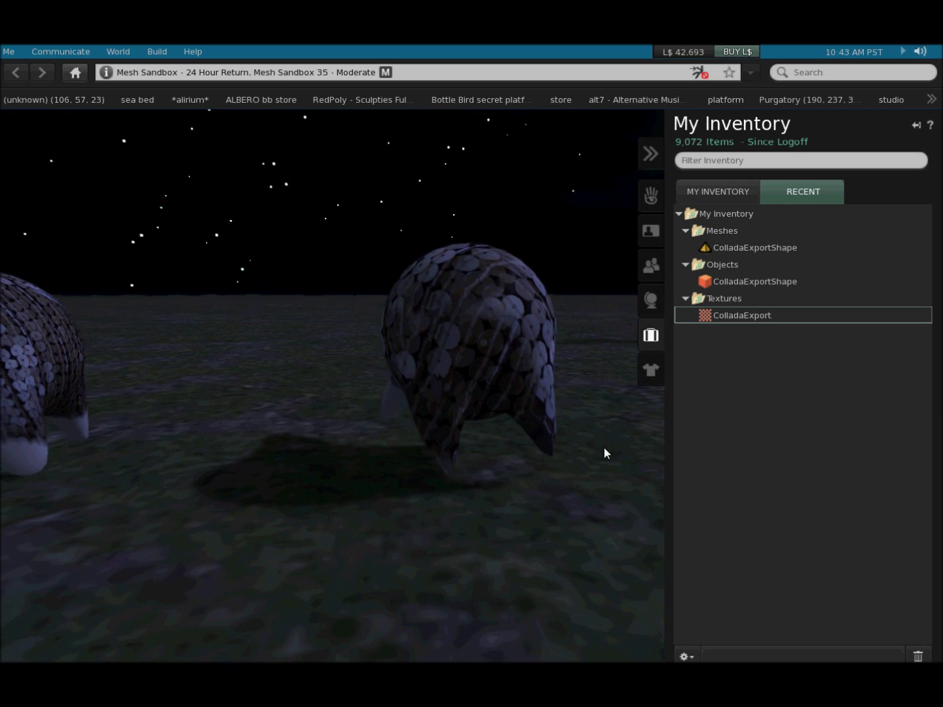
key(Right)
key(Up)
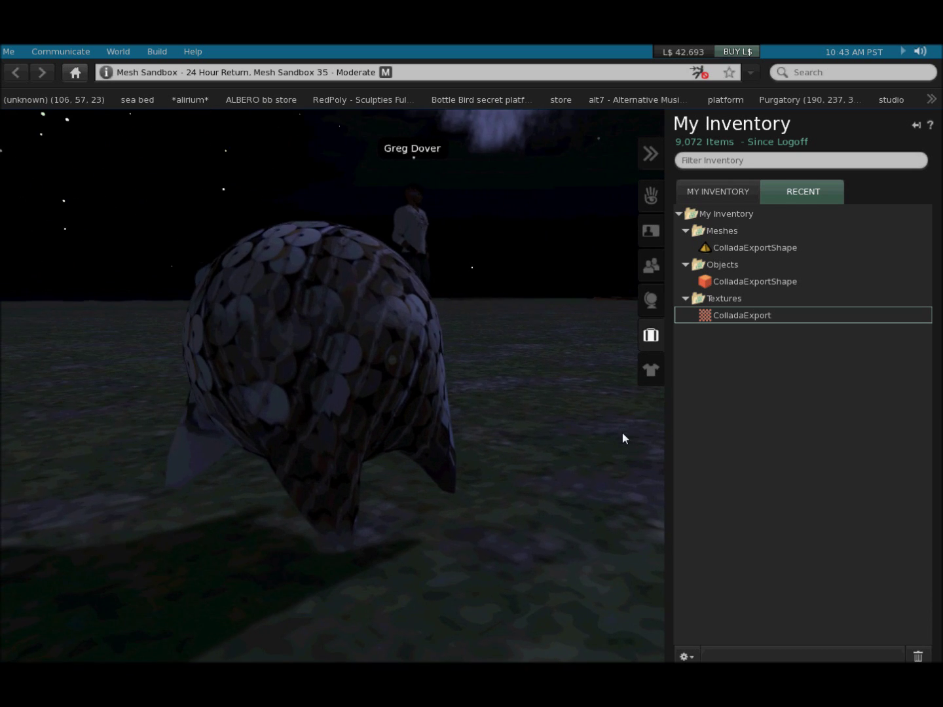
key(Page_Up)
key(Down)
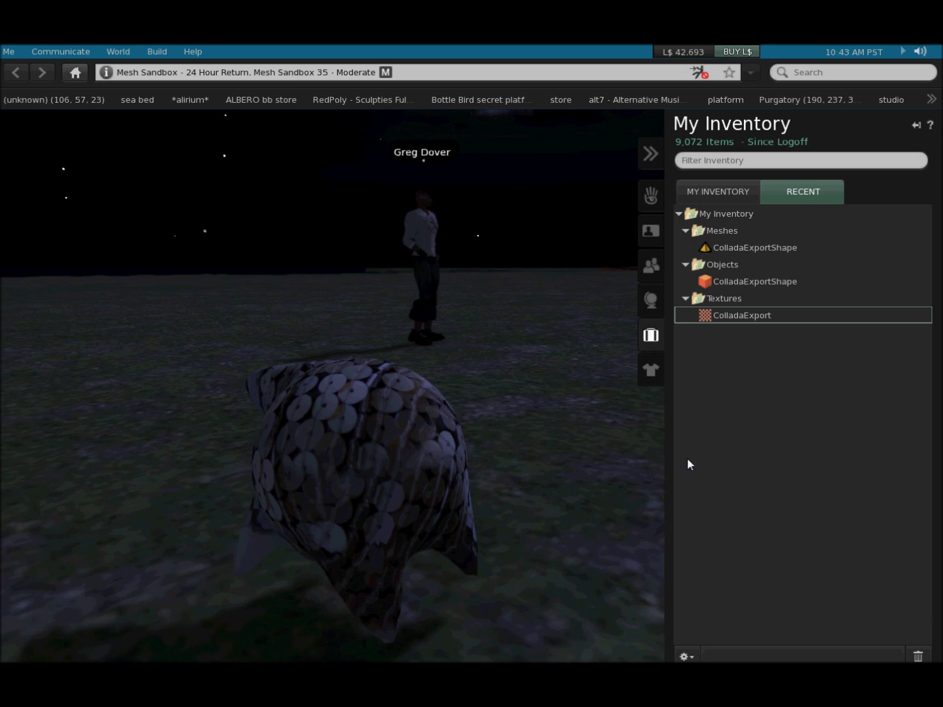